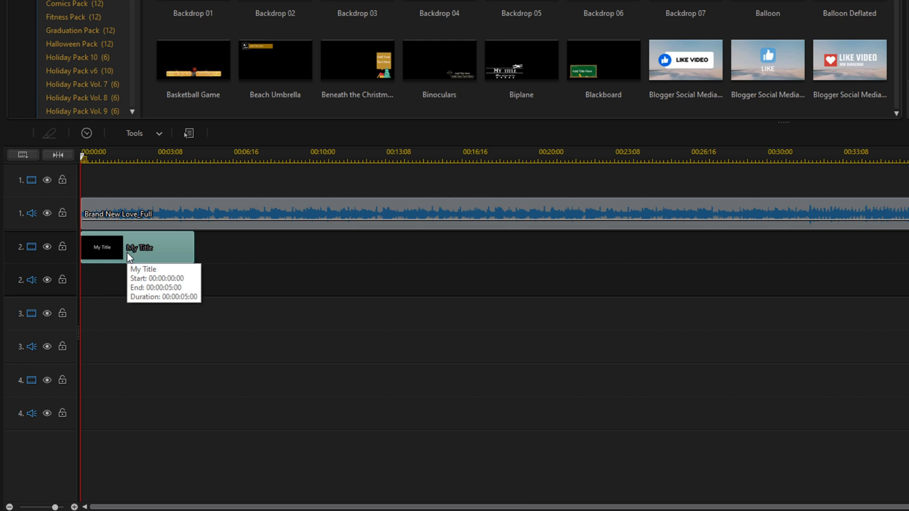
Set White.jpg from the PowerDirector University folder as the My Title clip's background, using the Stretch option, and save the title.
double_click(132, 254)
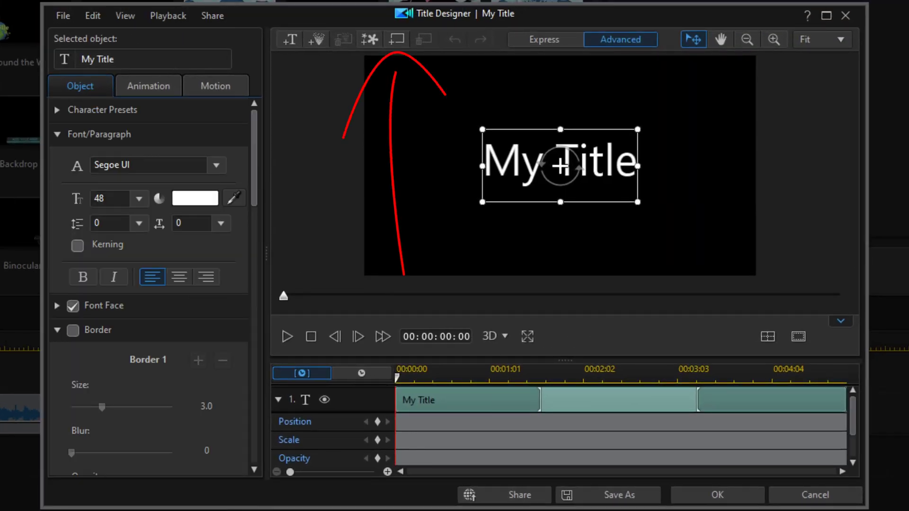
left_click(399, 38)
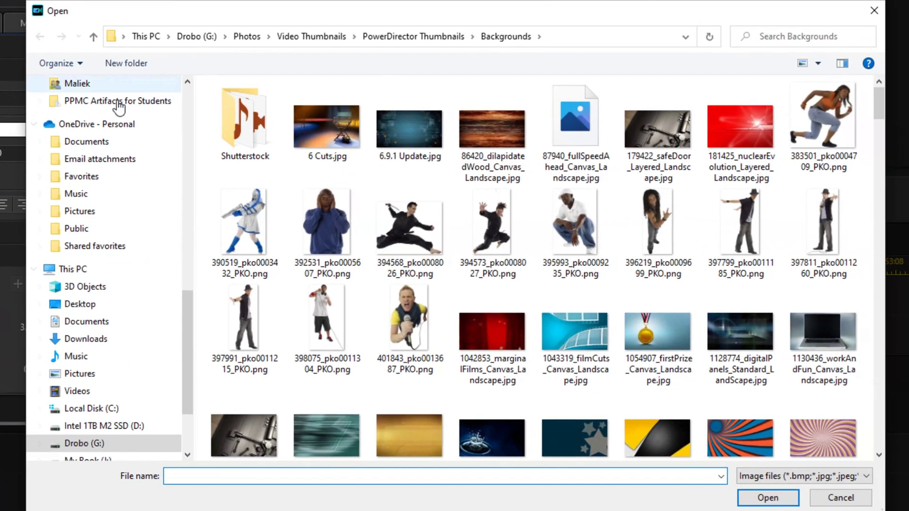
scroll(255, 229, "up", 10)
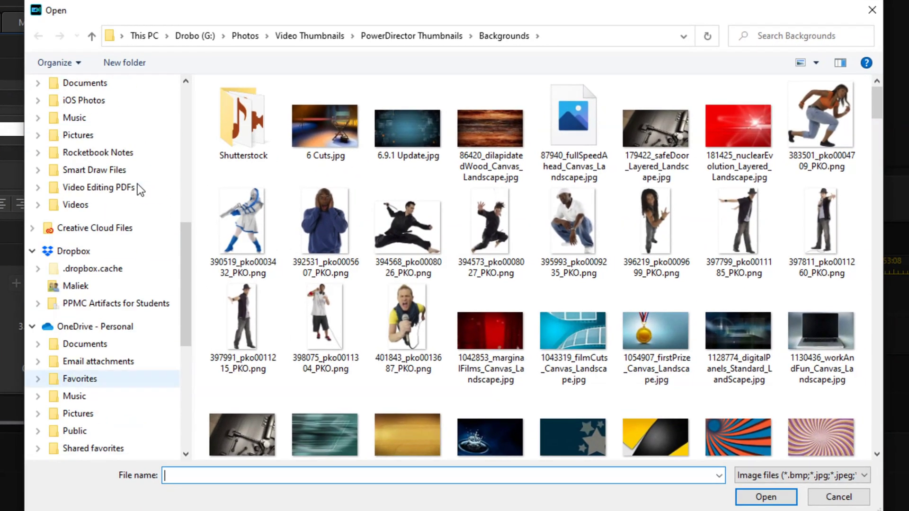
left_click(128, 242)
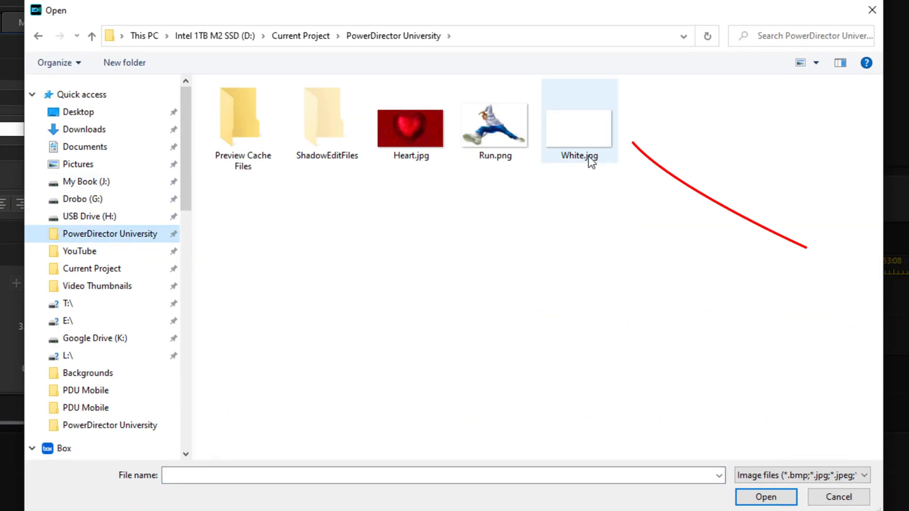
left_click(578, 133)
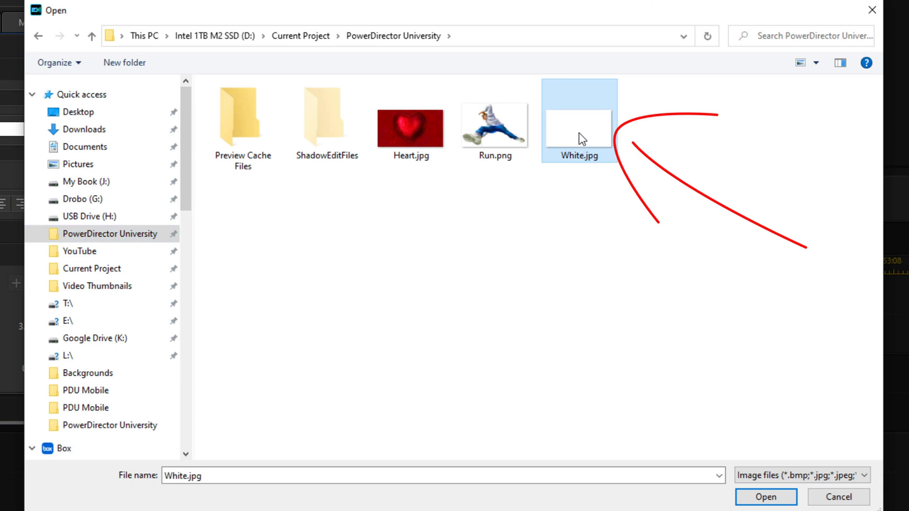
left_click(761, 499)
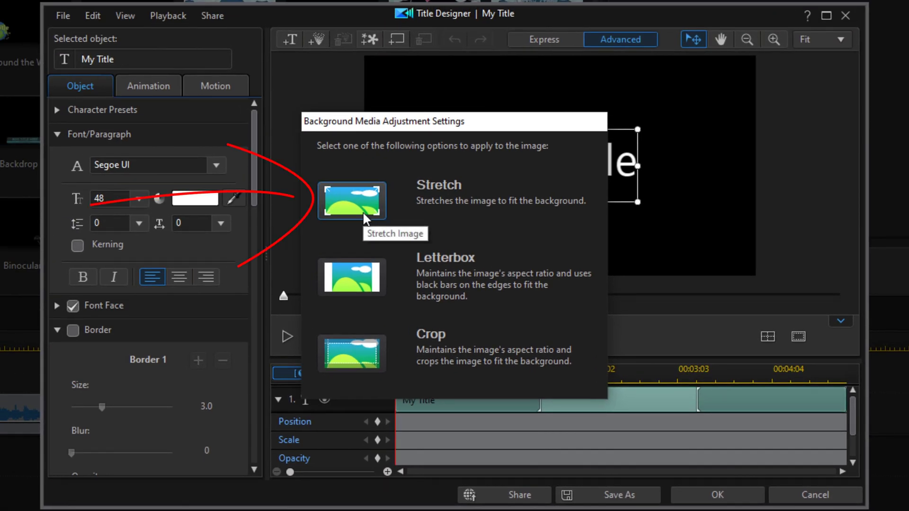
left_click(363, 211)
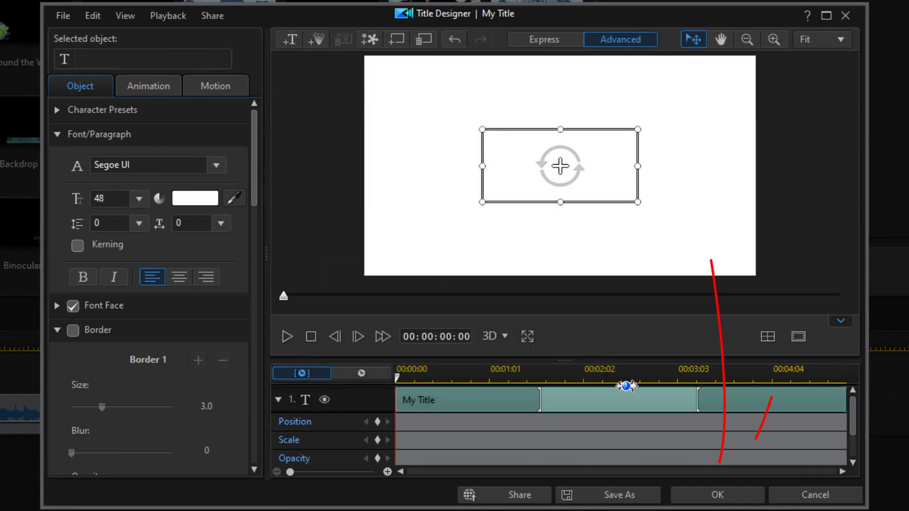
left_click(708, 502)
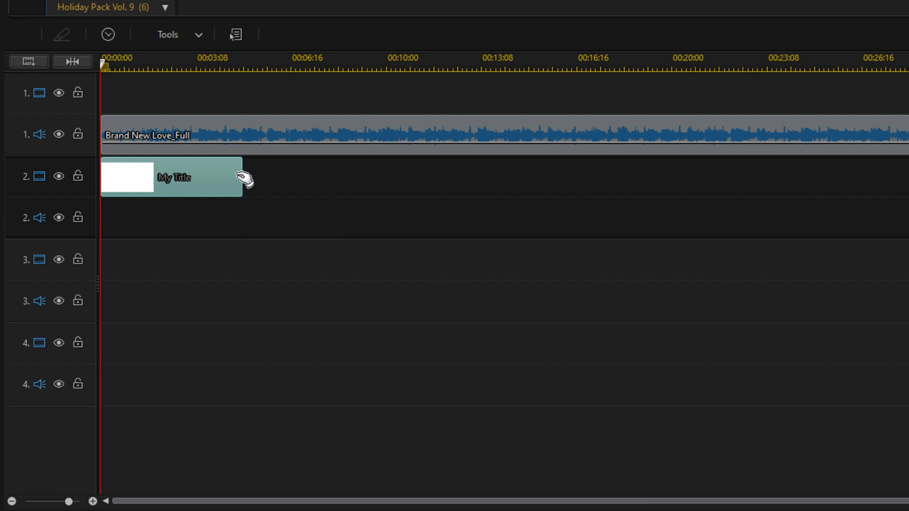
Extend the white-background title clip on track 2 so that it ends at about 19 seconds.
left_click(241, 177)
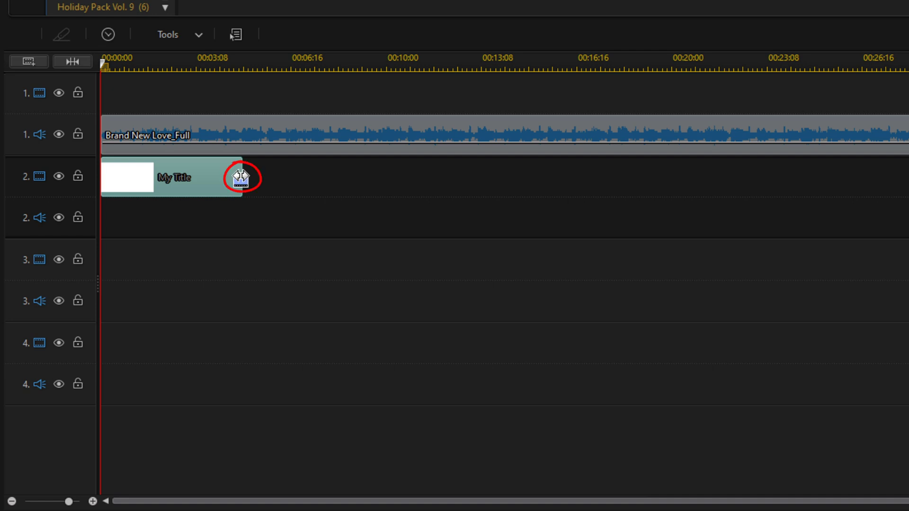
left_click_drag(241, 177, 641, 169)
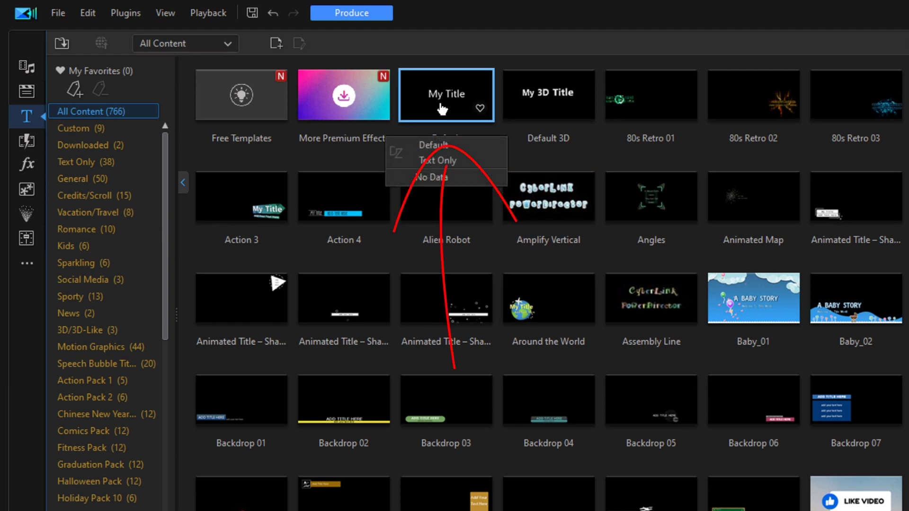
Add a second Default title to track 2 at about 21 seconds and extend it to about 40 seconds.
left_click_drag(441, 109, 340, 371)
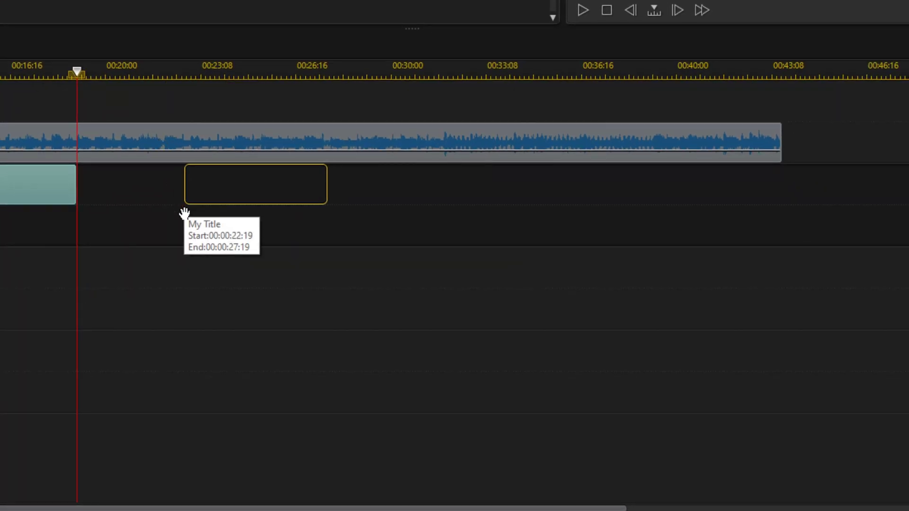
left_click_drag(188, 222, 139, 205)
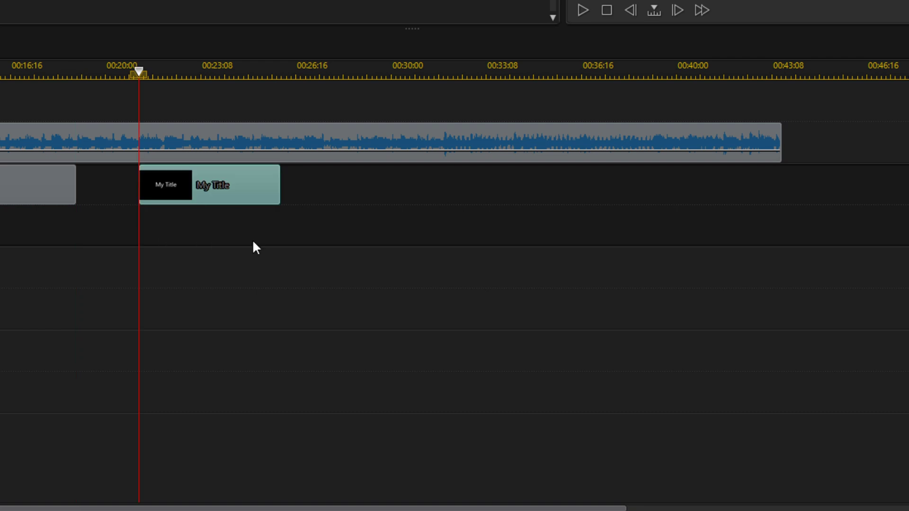
left_click(279, 186)
left_click(279, 188)
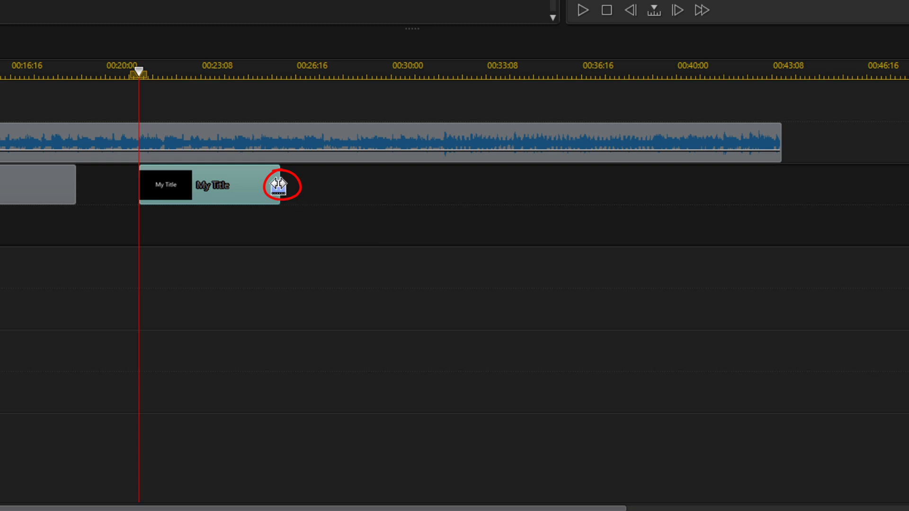
left_click_drag(278, 186, 696, 186)
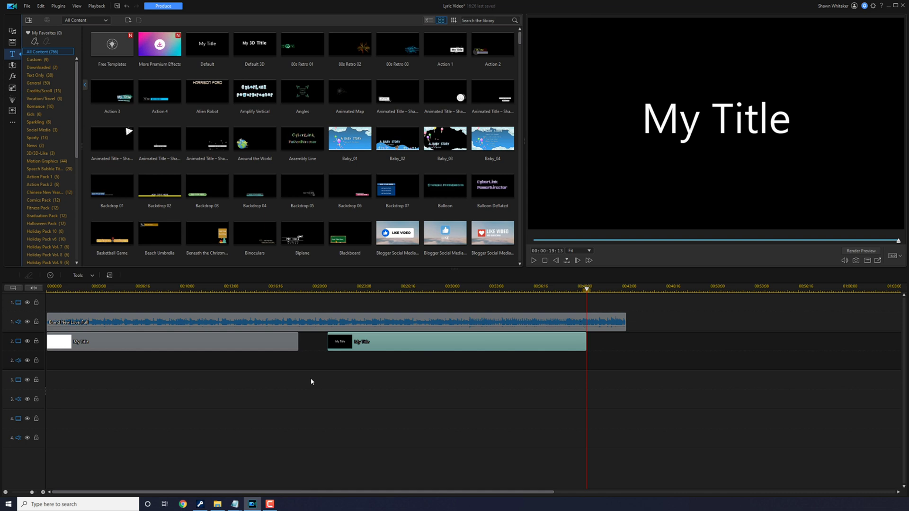
Play the song from the start and split both title clips into lyric segments, making the first cut at 00:00:03:17.
left_click(59, 288)
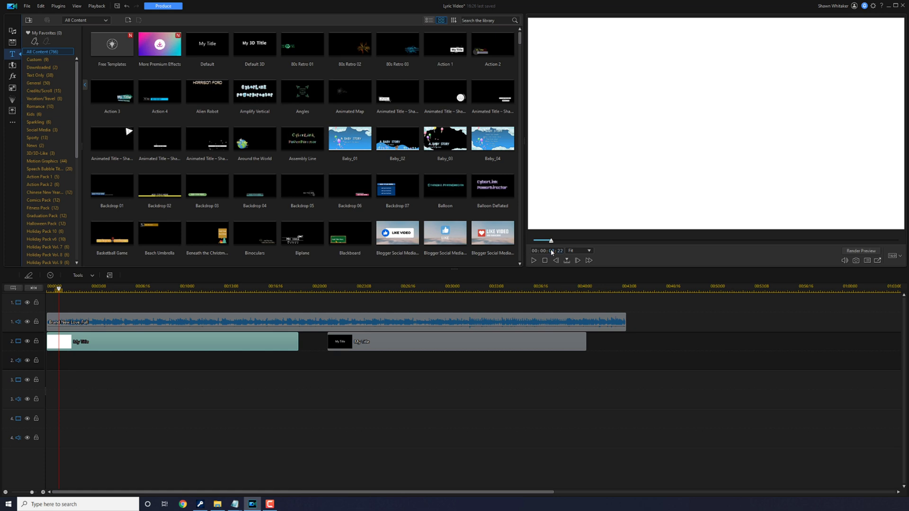
key("Return")
key("ctrl+t")
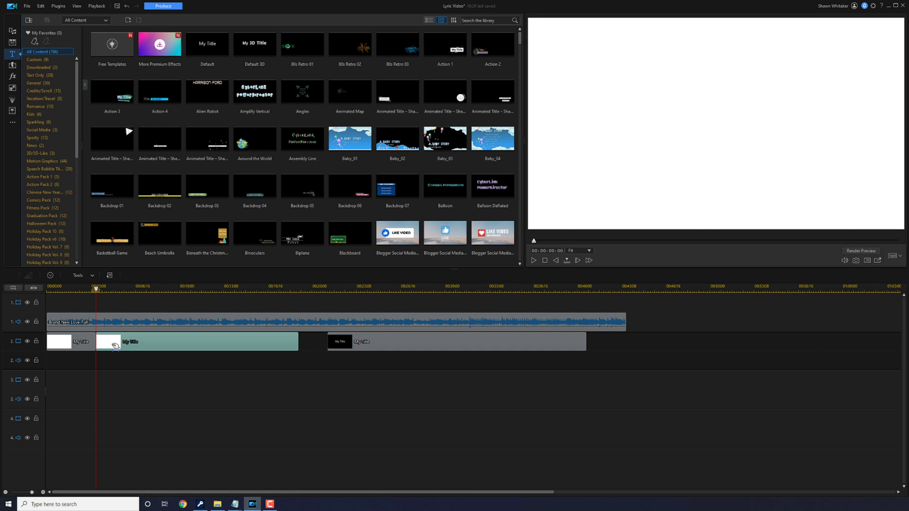
left_click(612, 363)
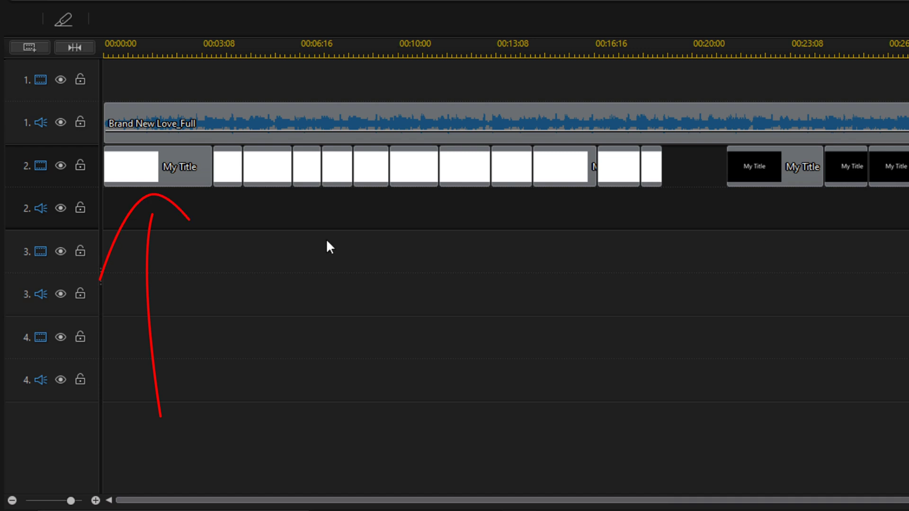
Open the first title segment for editing and replace its text with "Baby I know that the last one".
mouse_move(128, 183)
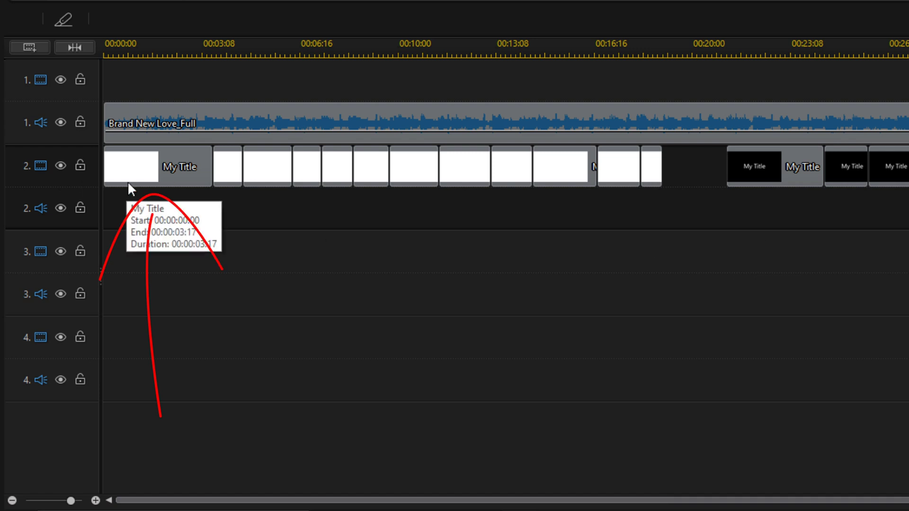
double_click(150, 169)
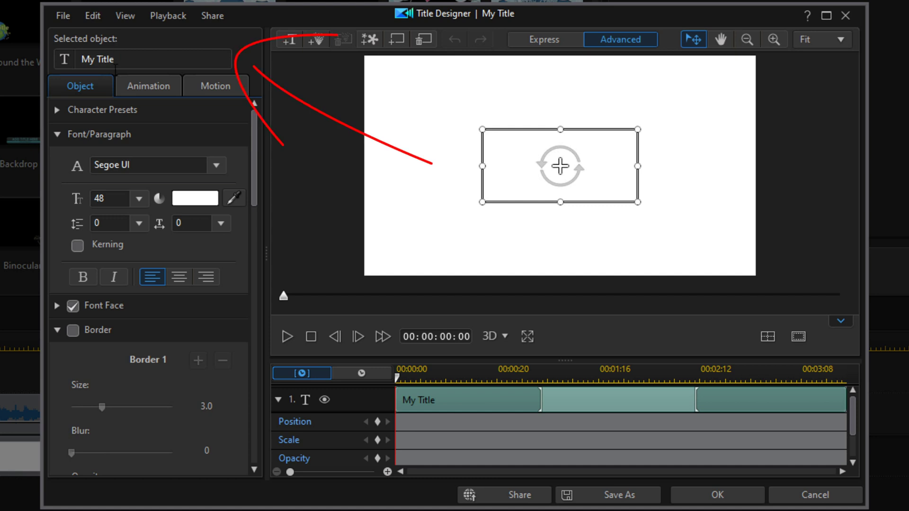
left_click_drag(115, 60, 76, 57)
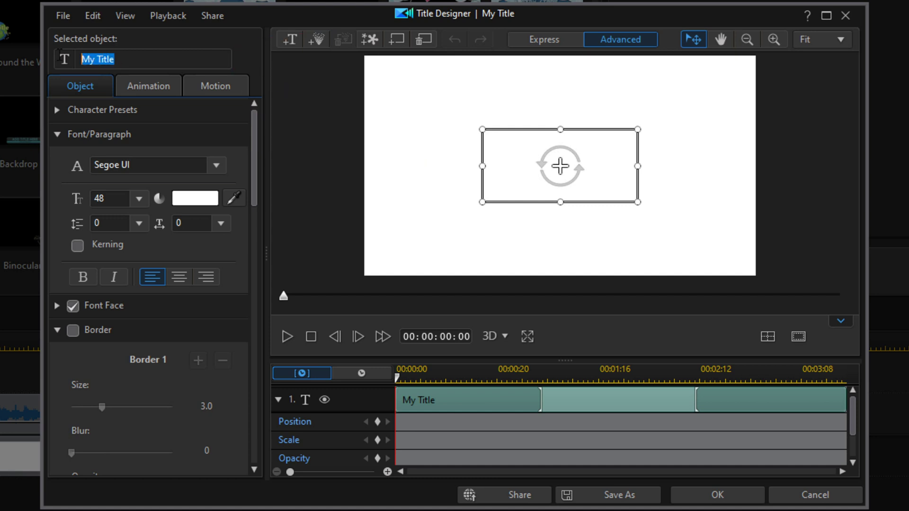
type("Baby I know that the last one")
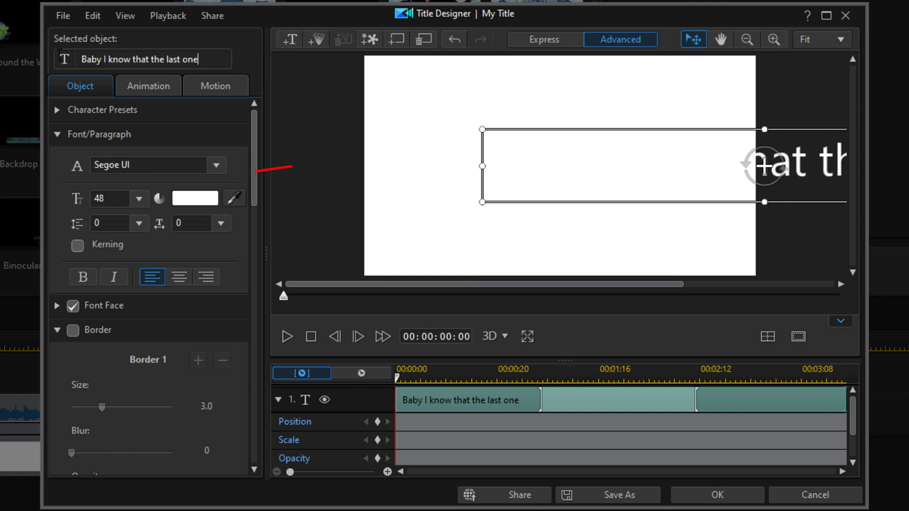
Select the whole lyric line and set its font color to purple with RGB values 96, 64, 140.
double_click(521, 166)
key("ctrl+a")
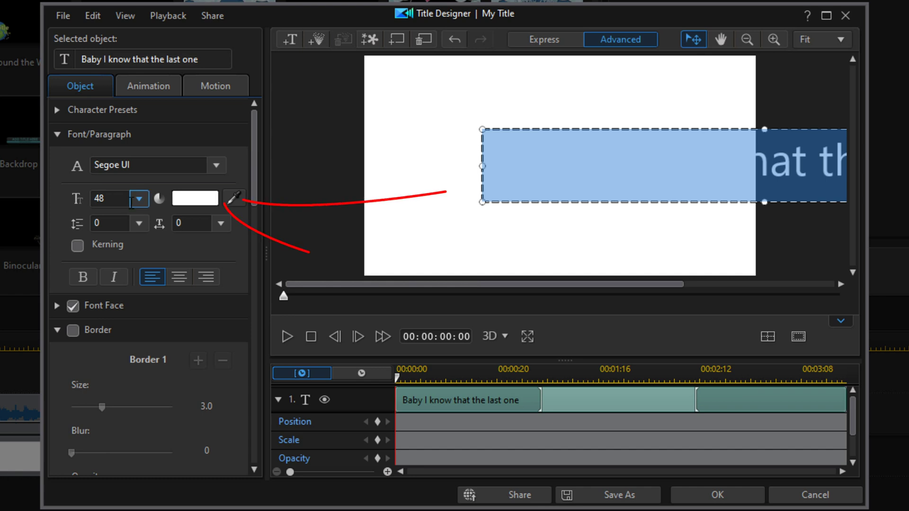
left_click(199, 202)
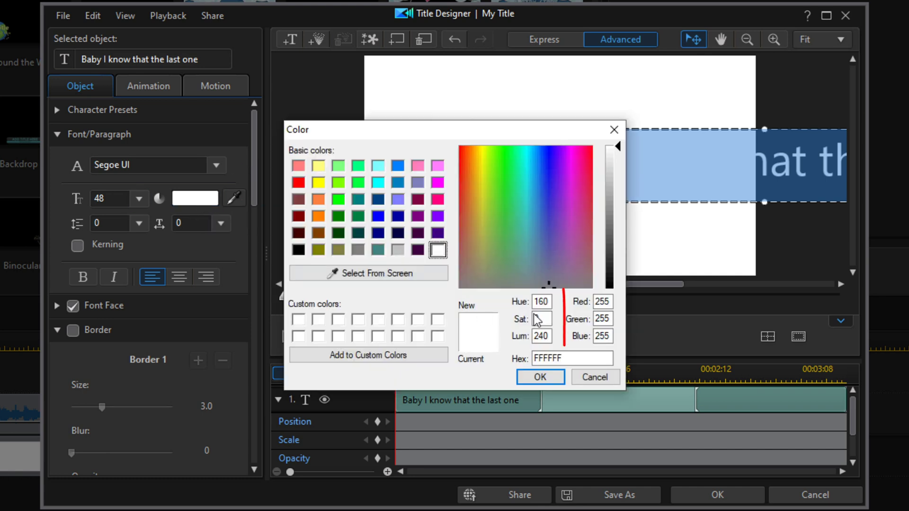
double_click(612, 302)
type("96")
key("Tab")
type("64")
double_click(611, 336)
type("140")
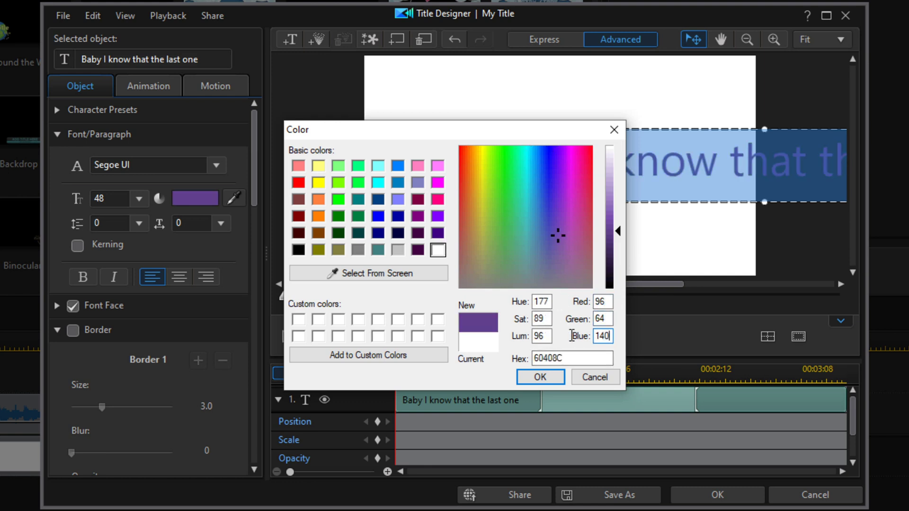
key("Return")
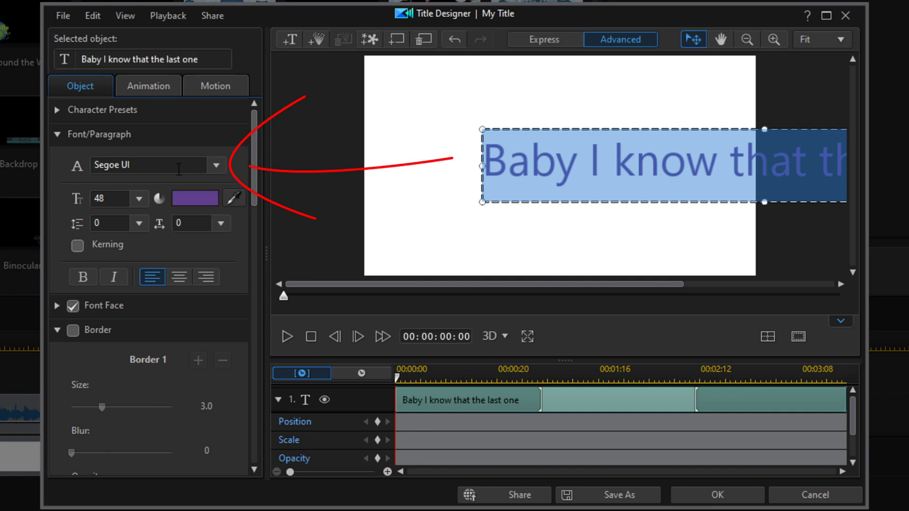
Change the lyric line's font to Spicy Rice.
left_click(196, 165)
type("Spicey")
key("BackSpace")
key("BackSpace")
key("BackSpace")
key("BackSpace")
key("BackSpace")
key("BackSpace")
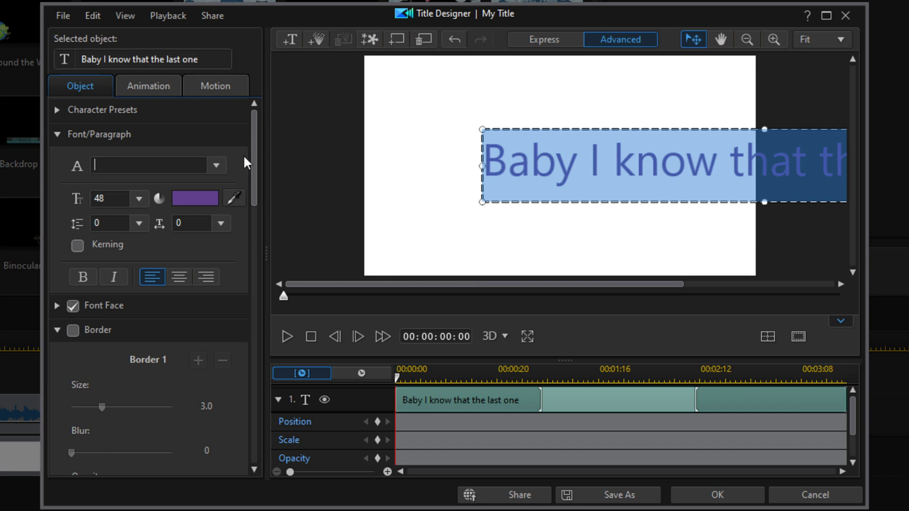
left_click(216, 165)
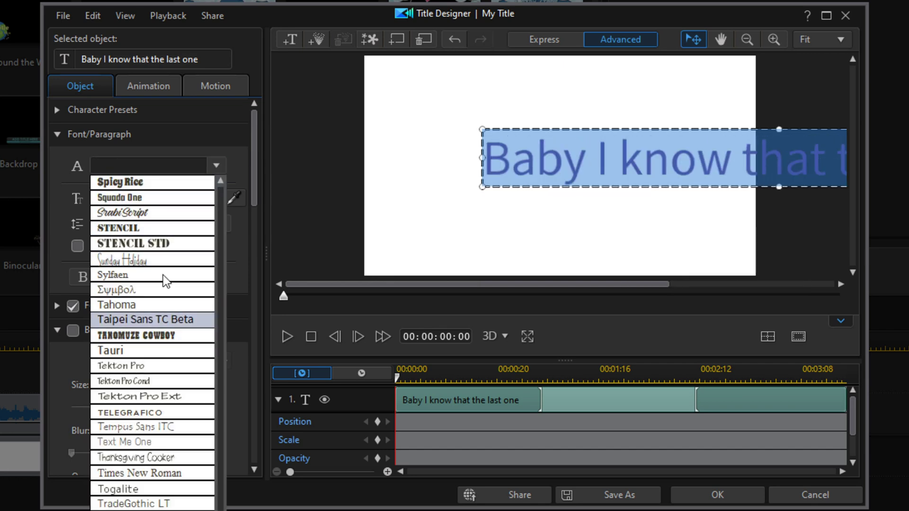
left_click(144, 183)
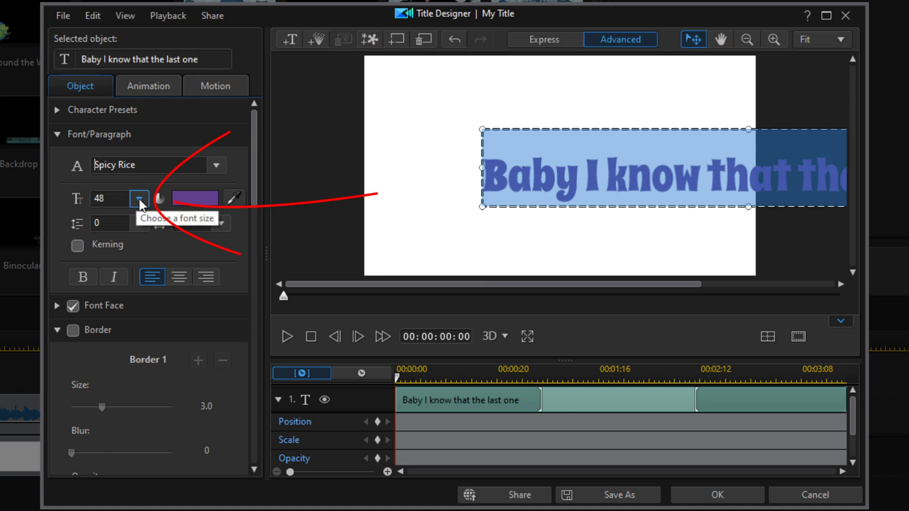
Set the lyric line's font size to 34.
left_click(139, 199)
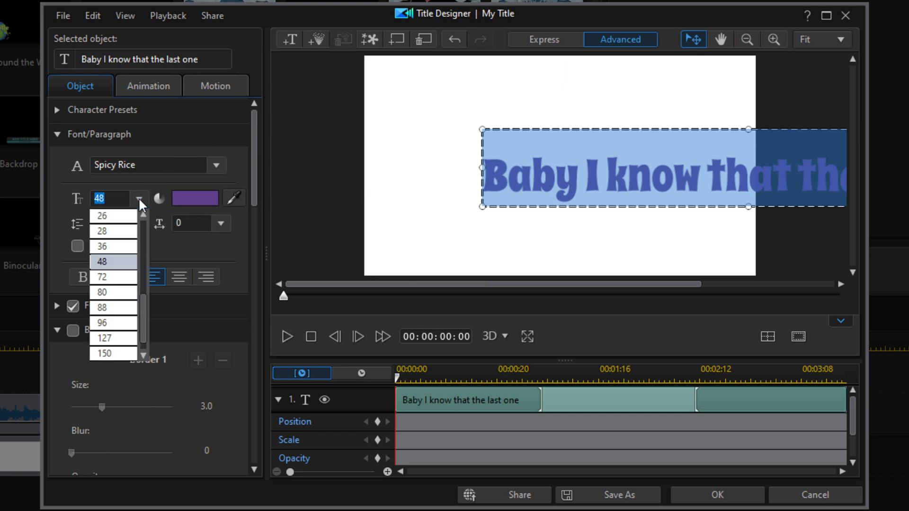
left_click(113, 246)
left_click(121, 202)
key("BackSpace")
type("4")
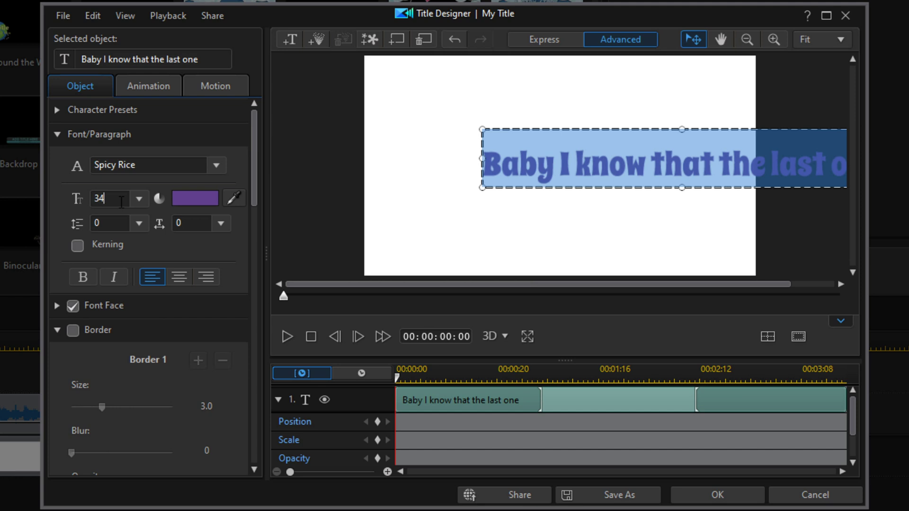
Center the lyric line horizontally on the canvas and set its paragraph alignment to centered.
left_click(767, 336)
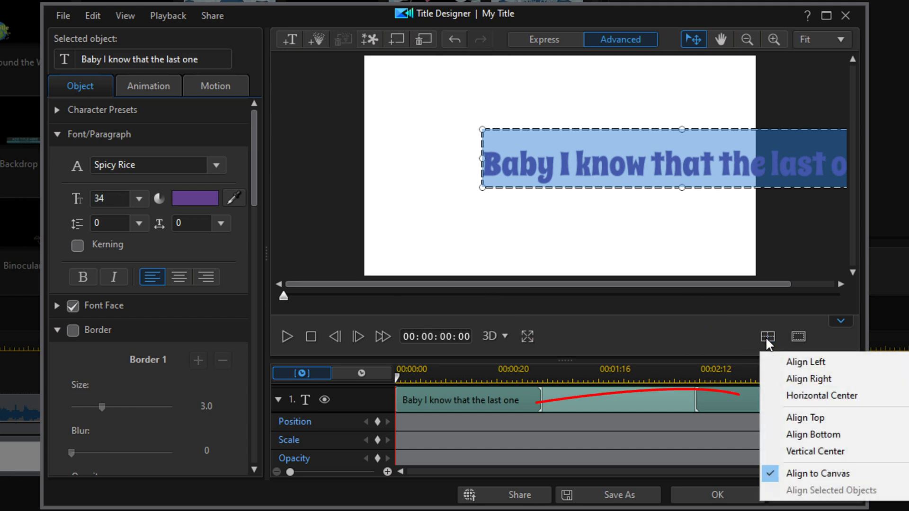
left_click(838, 395)
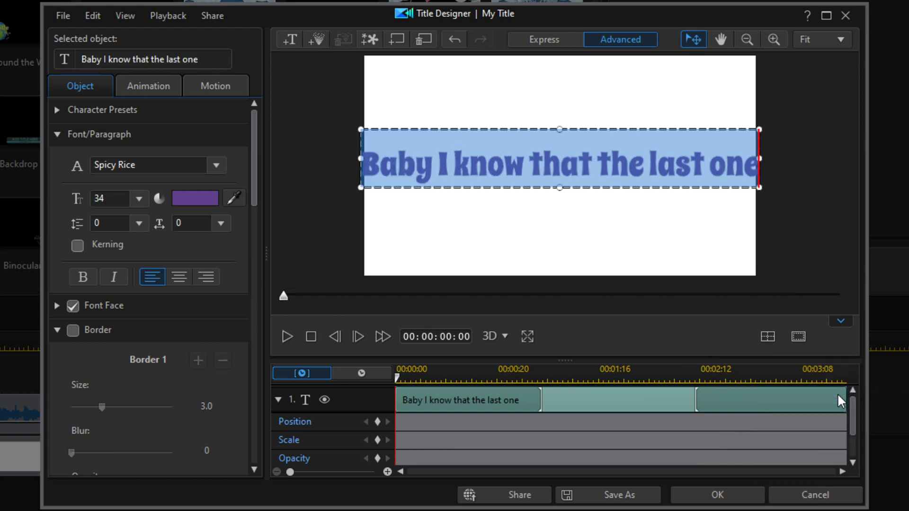
left_click(174, 281)
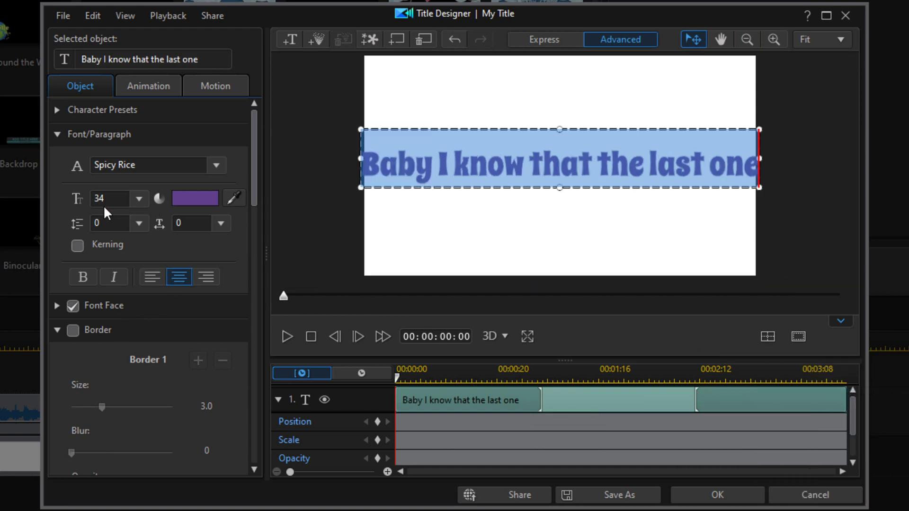
Reduce the lyric line's font size to 34 so it fits inside the frame, and save the title edits.
left_click(139, 199)
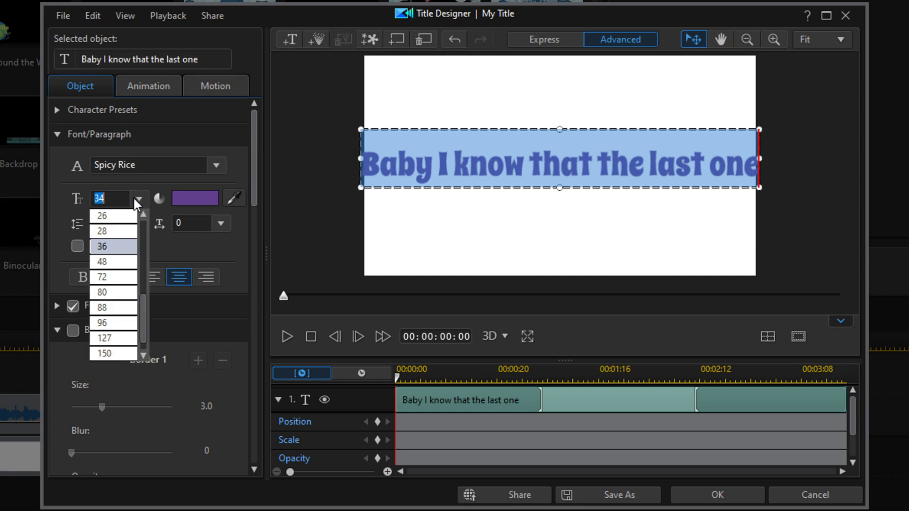
left_click(109, 198)
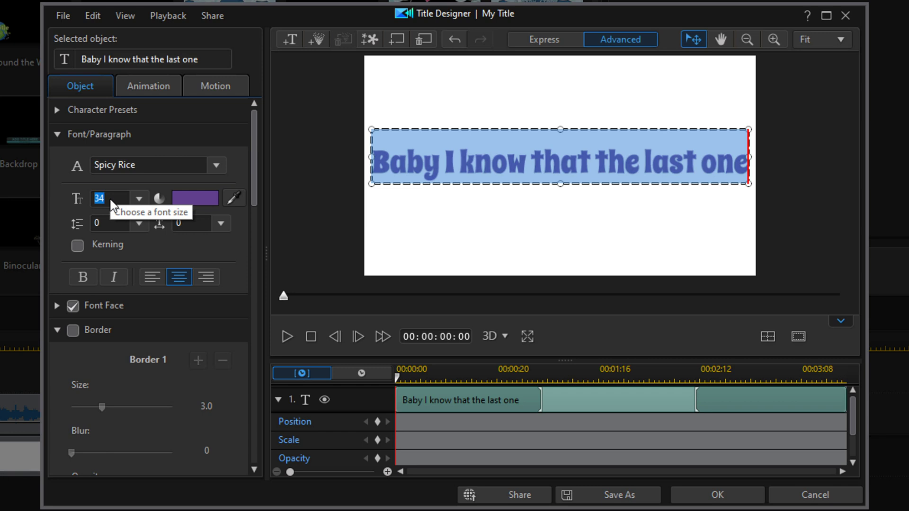
left_click(715, 496)
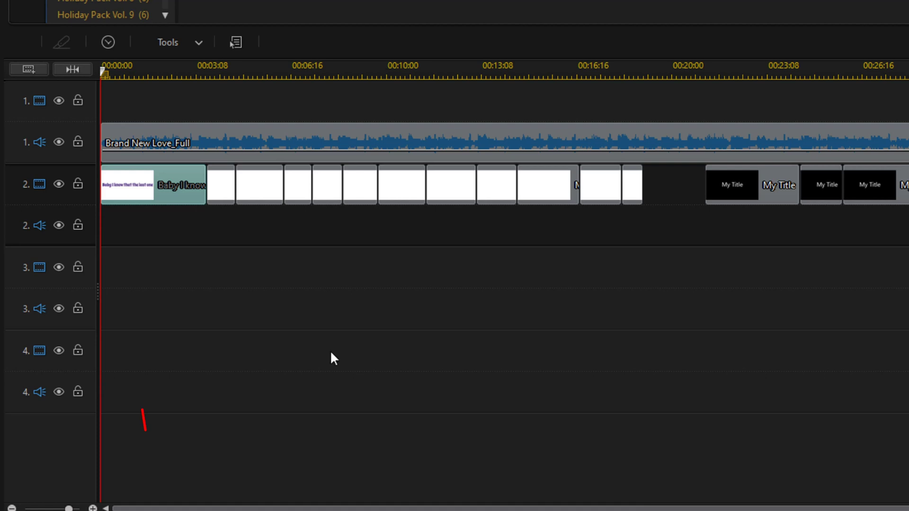
Copy the first lyric clip's title attributes and paste them onto the seven consecutive title clips beginning with the third clip on track 2.
mouse_move(150, 192)
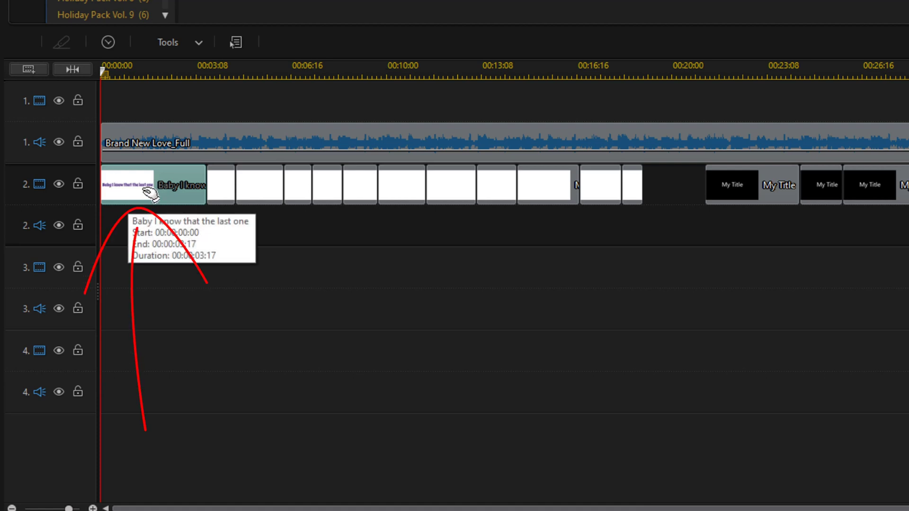
right_click(151, 192)
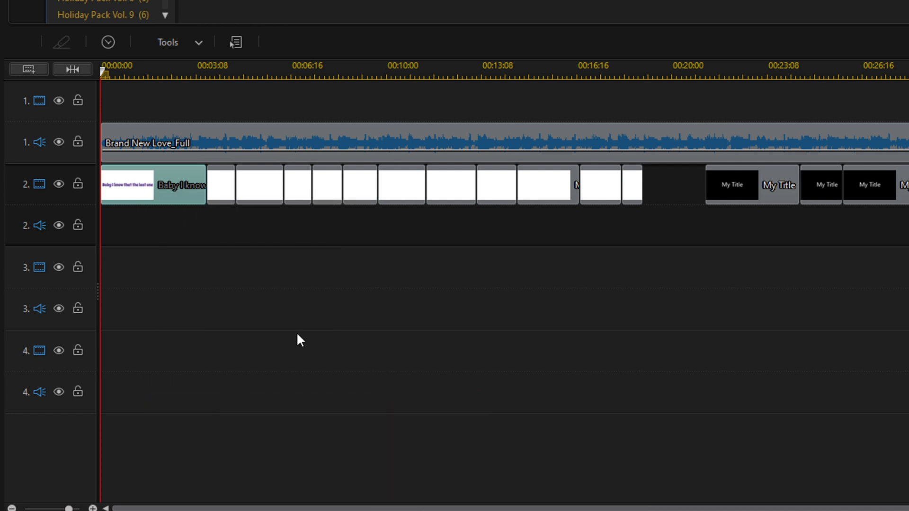
key("ctrl")
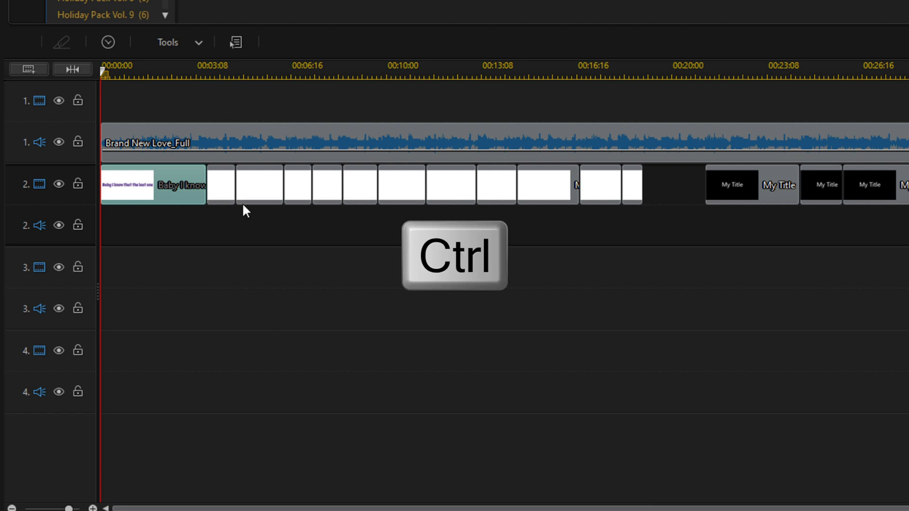
left_click(257, 191, "ctrl")
left_click(298, 191, "ctrl")
left_click(327, 192, "ctrl")
left_click(360, 192, "ctrl")
left_click(401, 192, "ctrl")
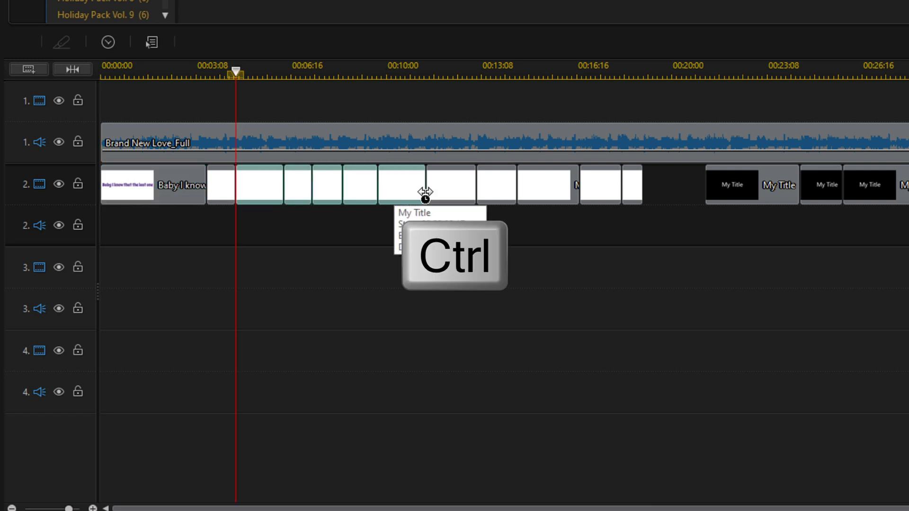
left_click(450, 192, "ctrl")
left_click(498, 192, "ctrl")
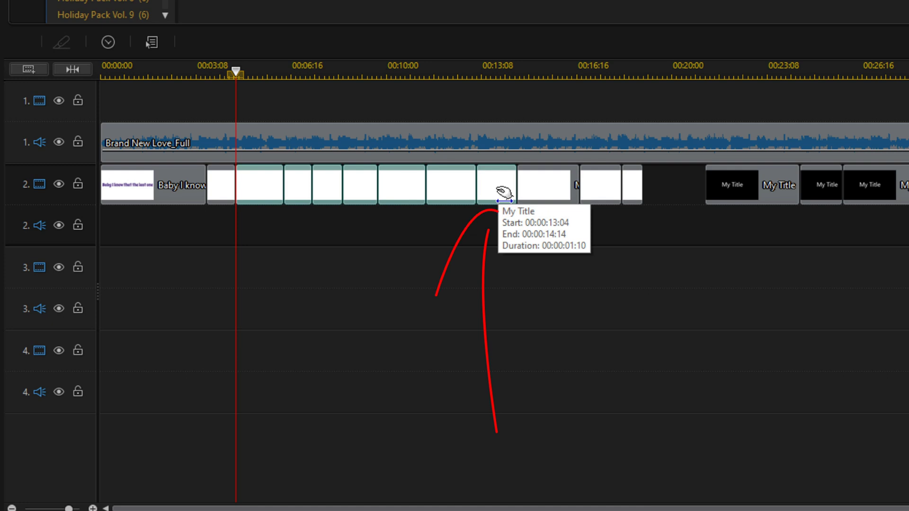
right_click(498, 191)
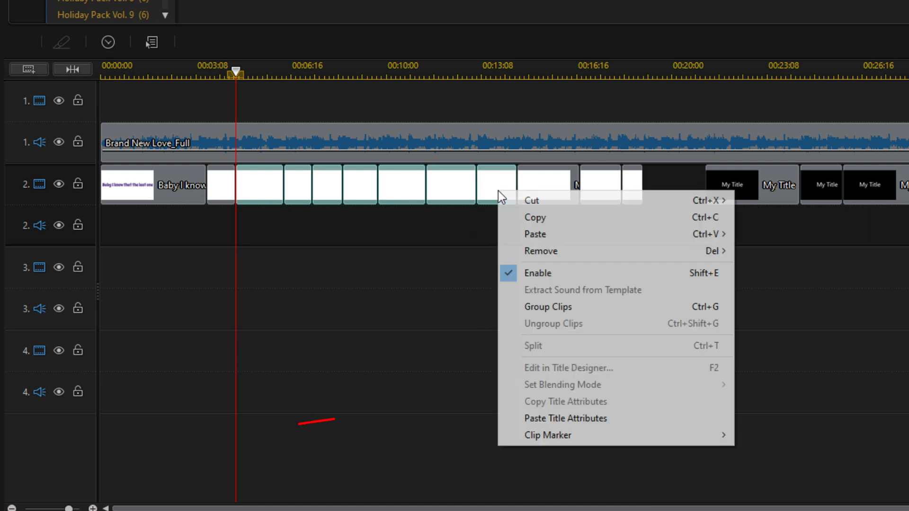
left_click(570, 419)
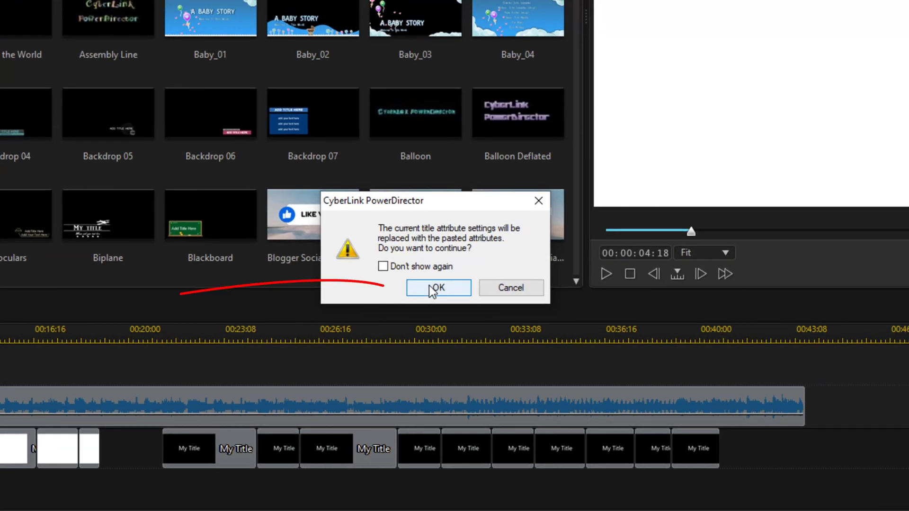
left_click(432, 289)
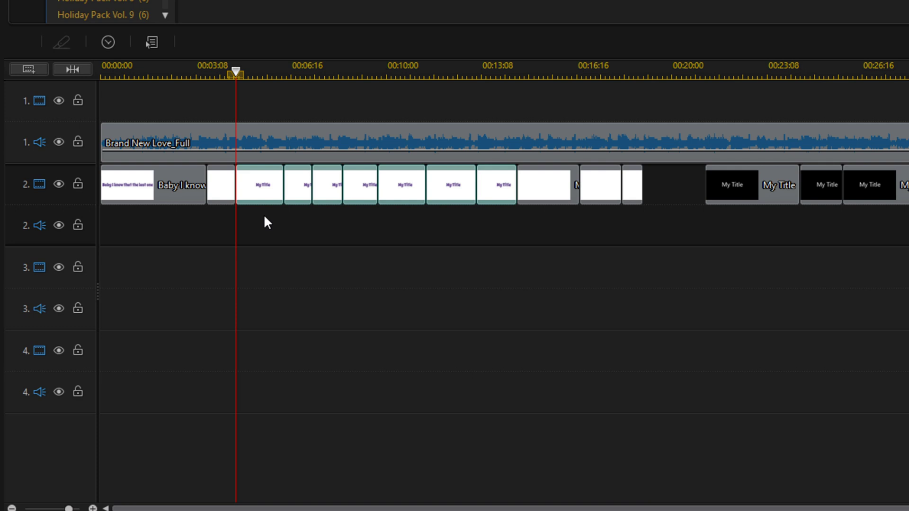
Open the first lyric title for editing and apply the Zoom effect as its In Animation.
double_click(169, 189)
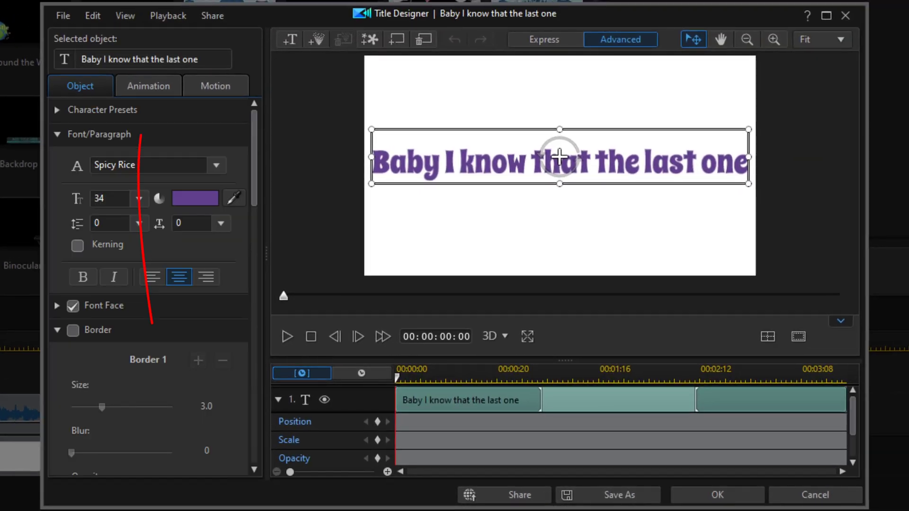
left_click(147, 89)
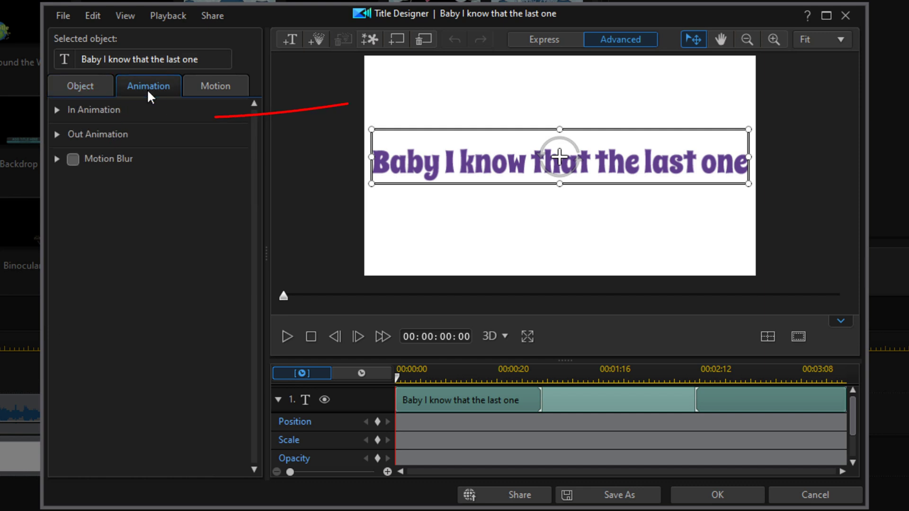
left_click(59, 110)
mouse_move(251, 141)
left_mouse_down()
mouse_move(274, 437)
mouse_move(267, 466)
left_mouse_up()
left_click(219, 389)
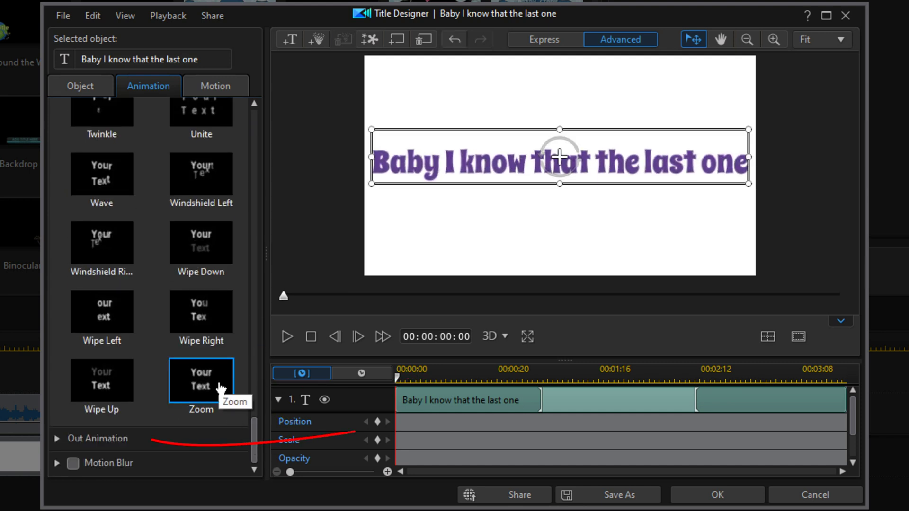
Apply the Zoom effect as the lyric line's Out Animation.
left_click(57, 439)
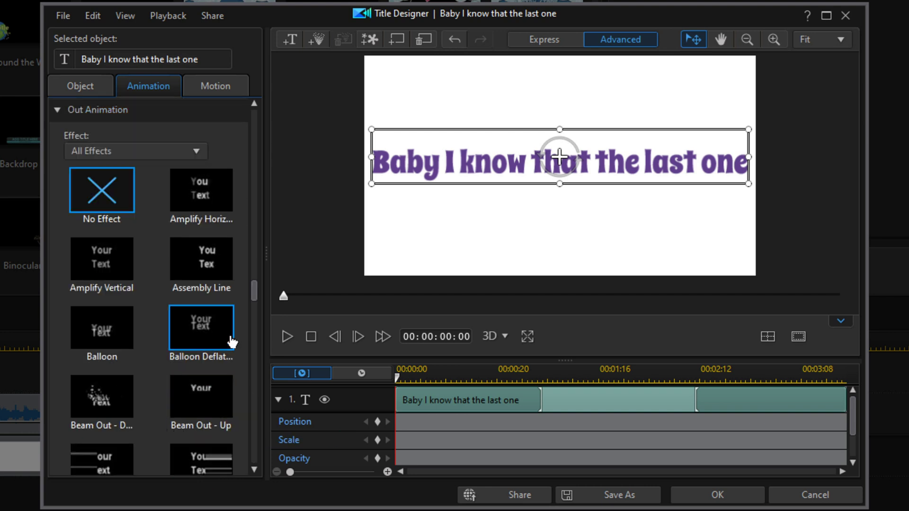
left_click_drag(249, 289, 247, 476)
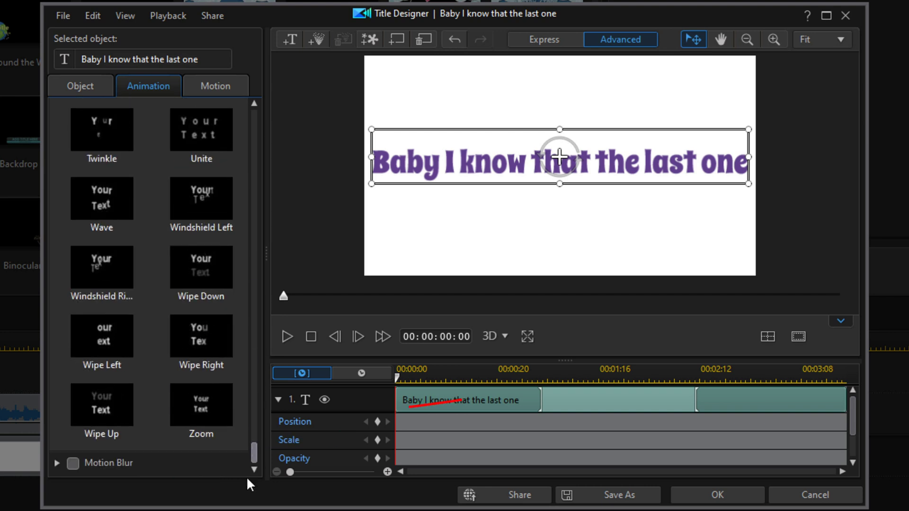
left_click(205, 418)
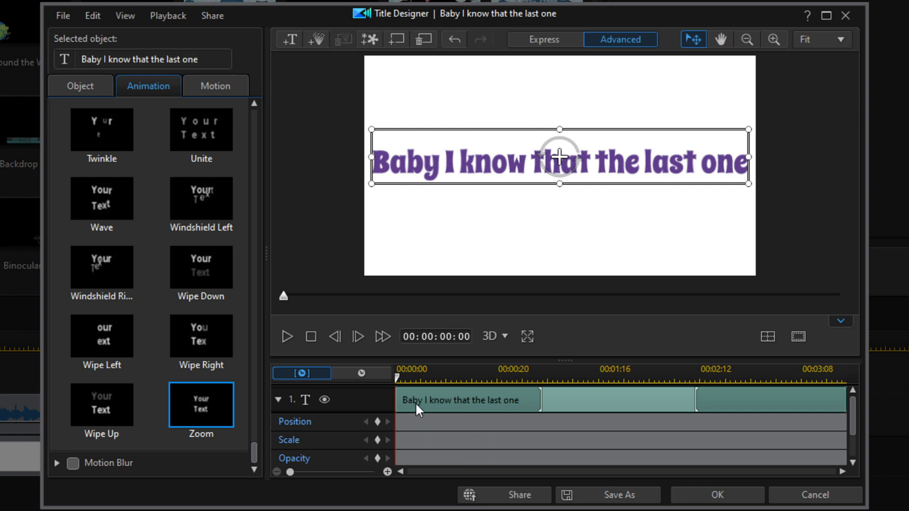
Delay the lyric text's start within the title to 00:00:01:15 and save the title changes.
left_click(396, 399)
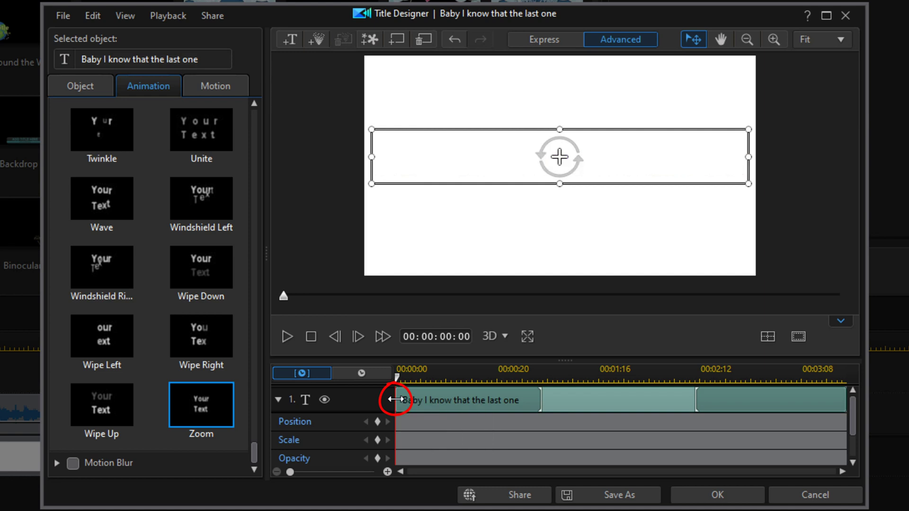
left_click_drag(395, 399, 591, 400)
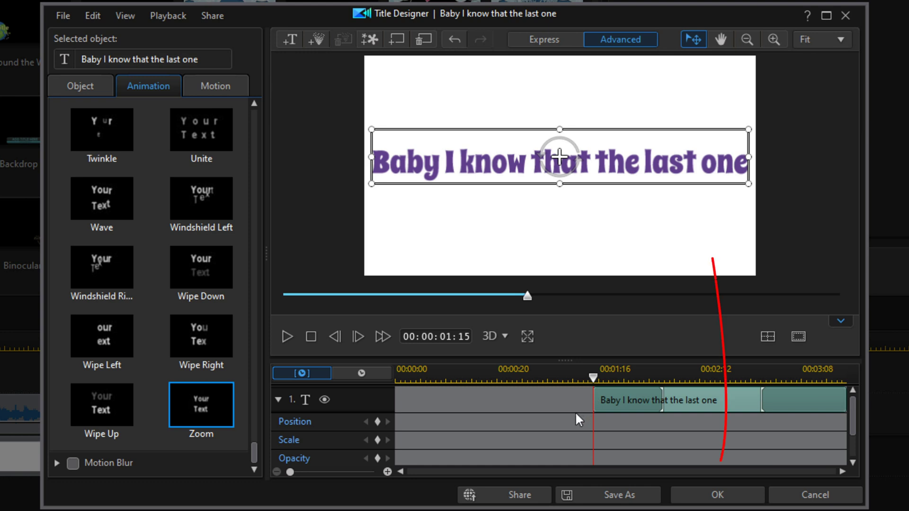
left_click(714, 493)
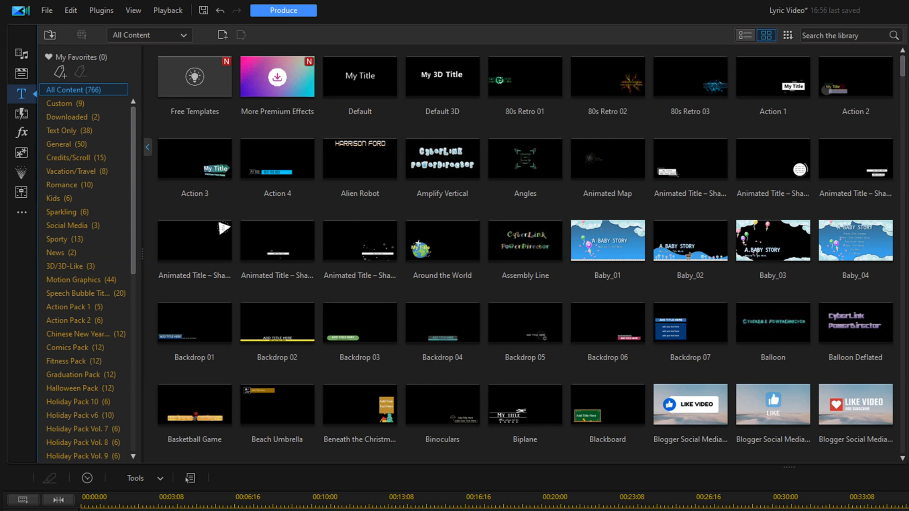
Add Neon Stickers 06 from the Neon Stickers Pack to track 3 at 00:00:03:17 and shorten it to match the second title clip.
left_click(22, 153)
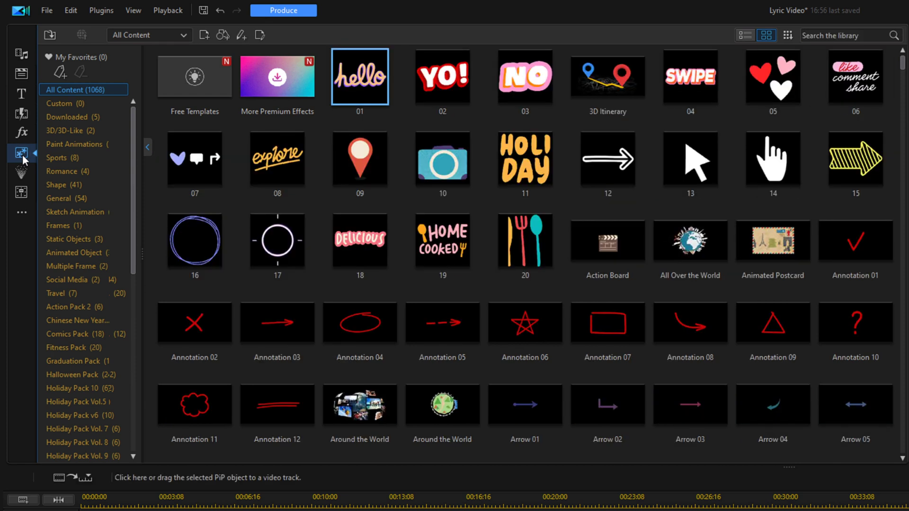
left_click_drag(133, 206, 129, 367)
left_click(104, 365)
left_click(83, 336)
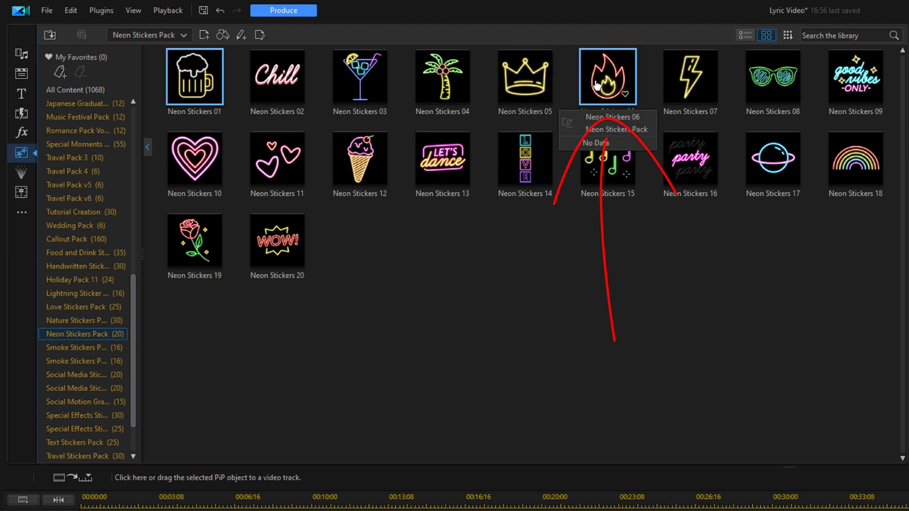
left_click_drag(597, 86, 167, 309)
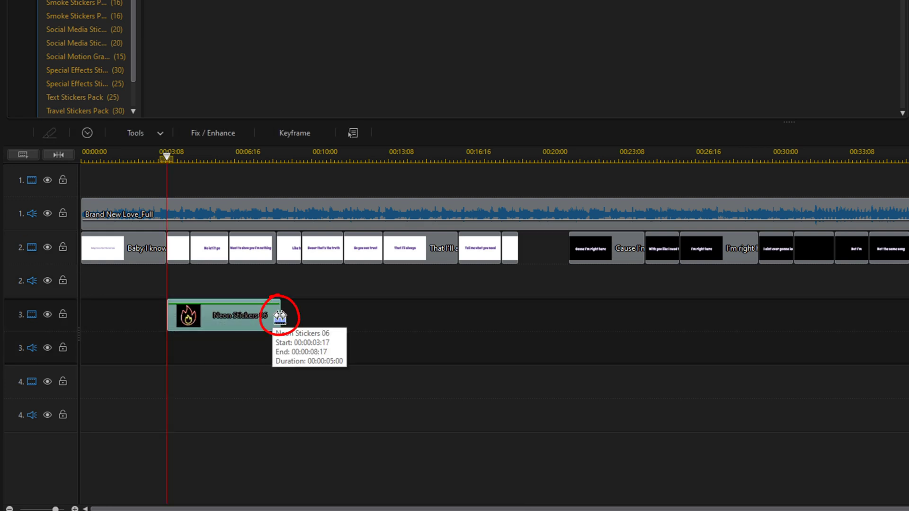
left_click_drag(280, 316, 191, 319)
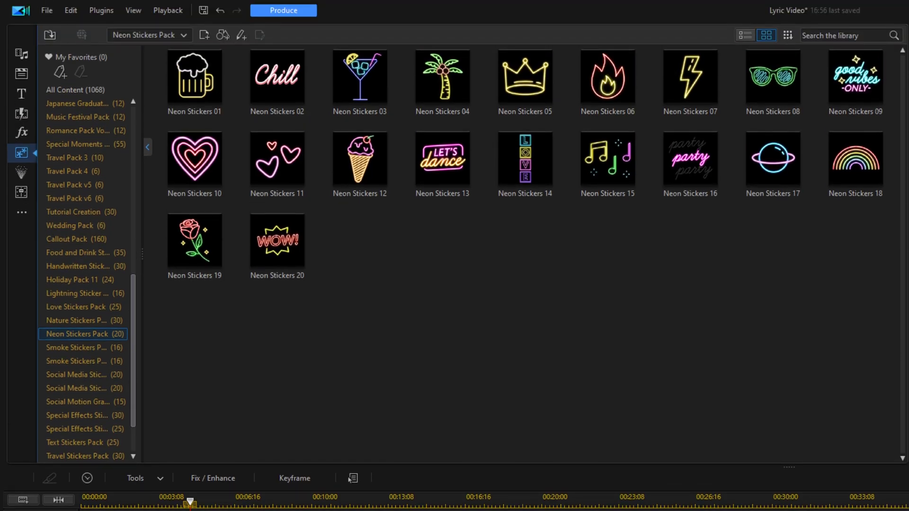
Add Neon Stickers 08 to track 3 at 00:00:18:06 and shorten it to end with the last white title clip.
mouse_move(771, 84)
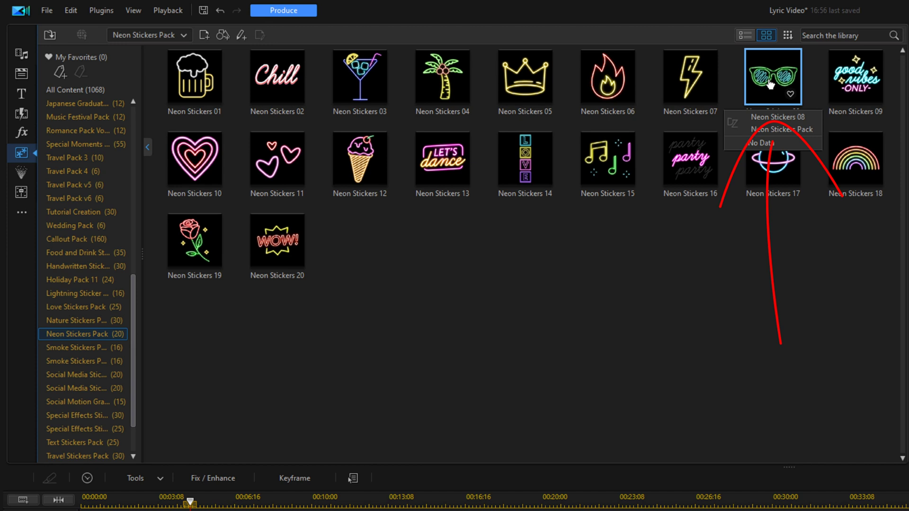
left_click_drag(771, 84, 503, 323)
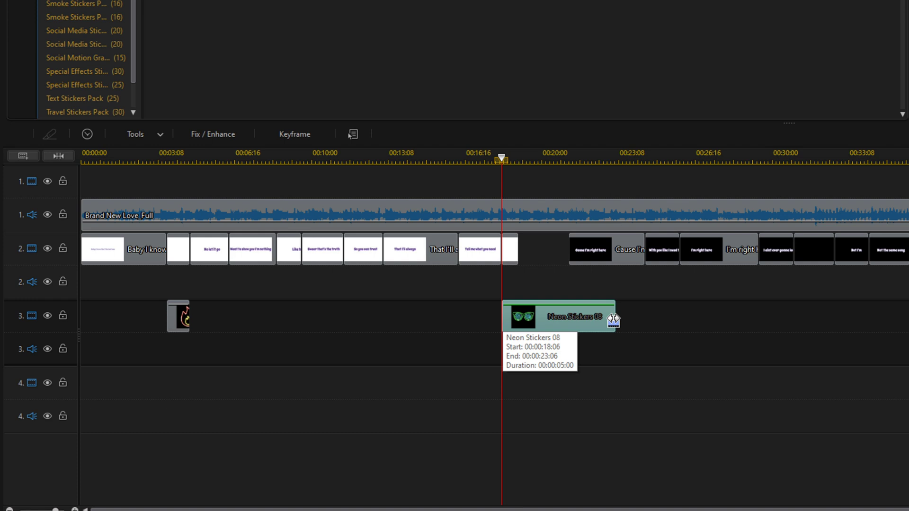
left_click_drag(613, 320, 521, 312)
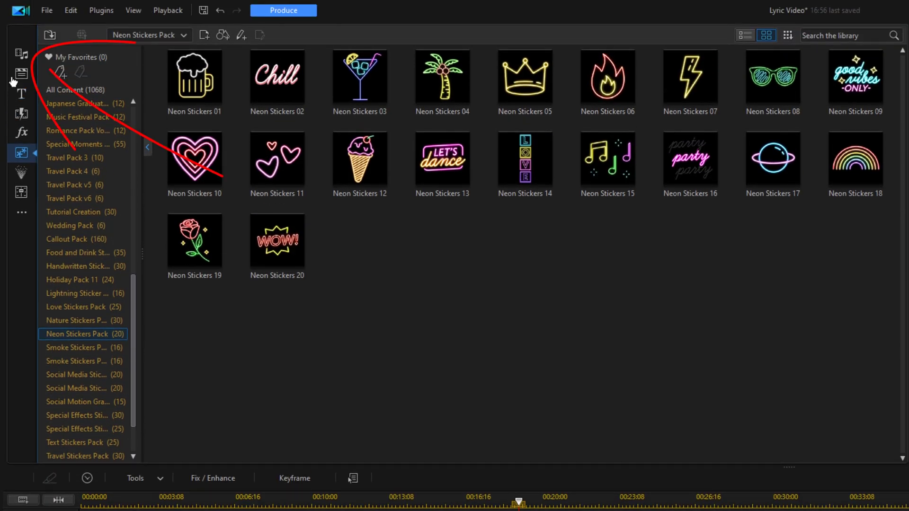
Place Rain13.mov on track 4 at 00:00:14:14 beneath the "That I'll always" title and trim it to a duration of 00:00:01:19.
left_click(21, 56)
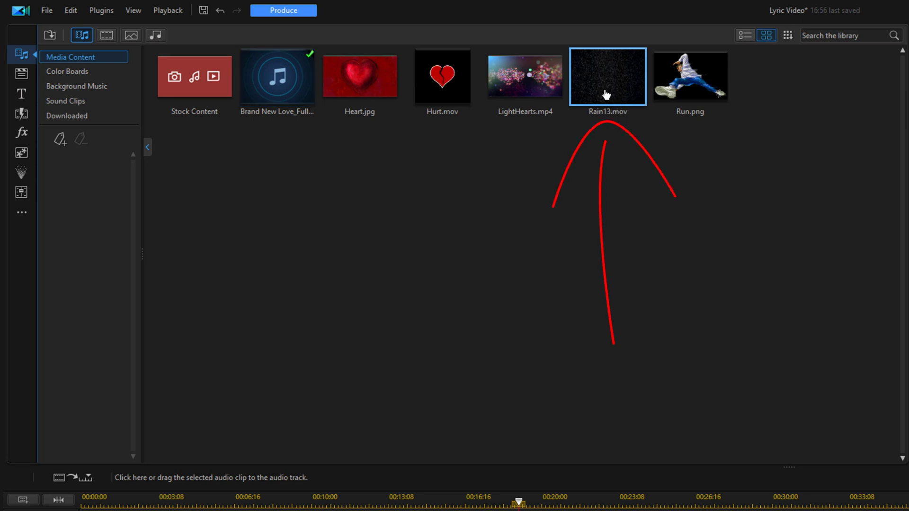
left_click_drag(606, 94, 81, 386)
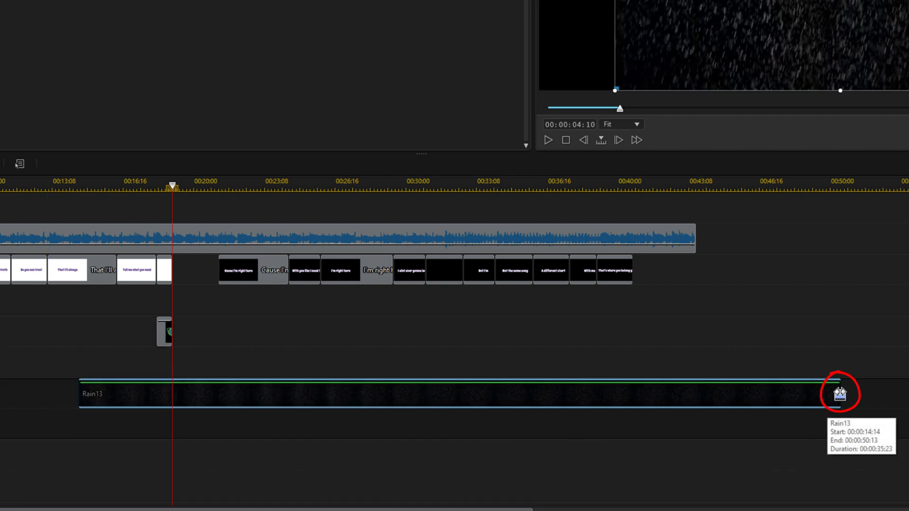
left_click_drag(839, 394, 118, 405)
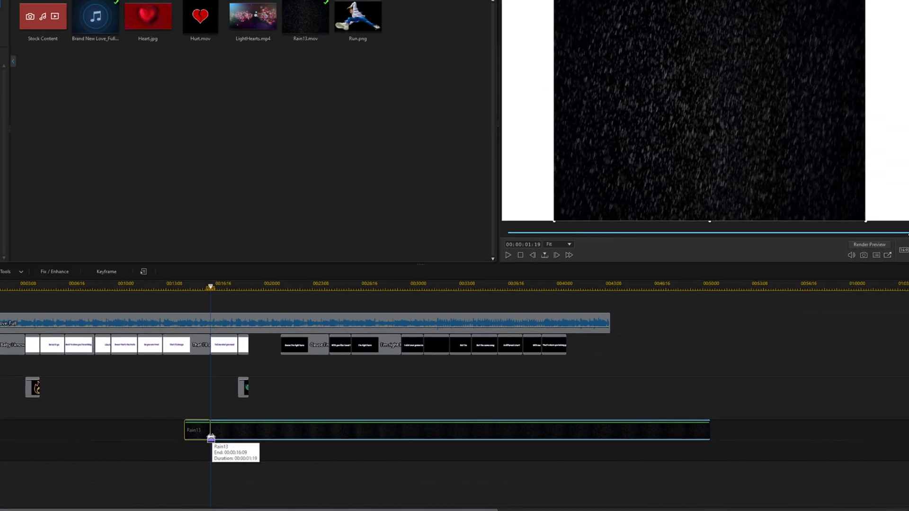
left_click_drag(210, 438, 209, 436)
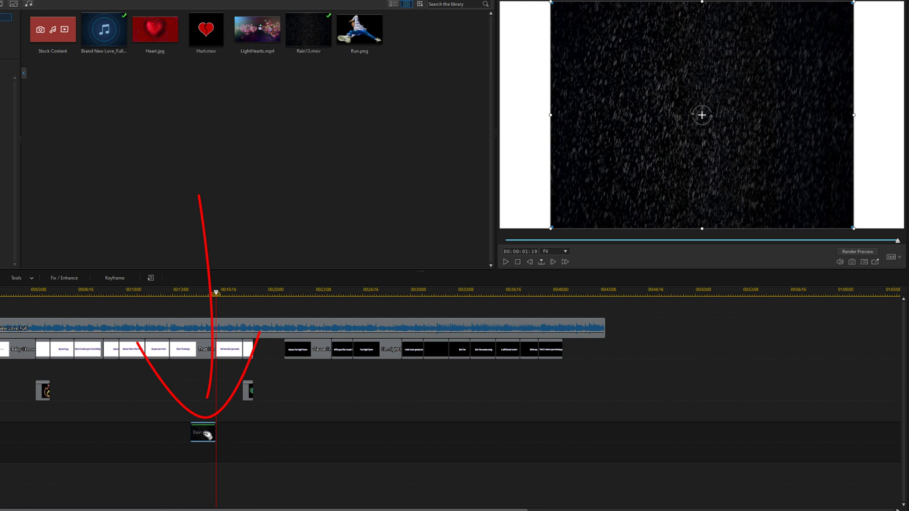
Set the Rain13 clip's blending mode to Difference.
right_click(207, 434)
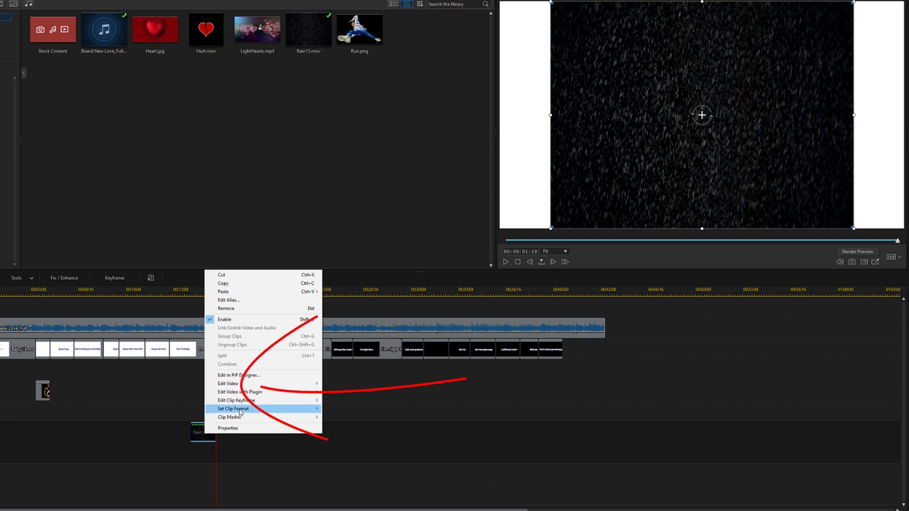
mouse_move(320, 386)
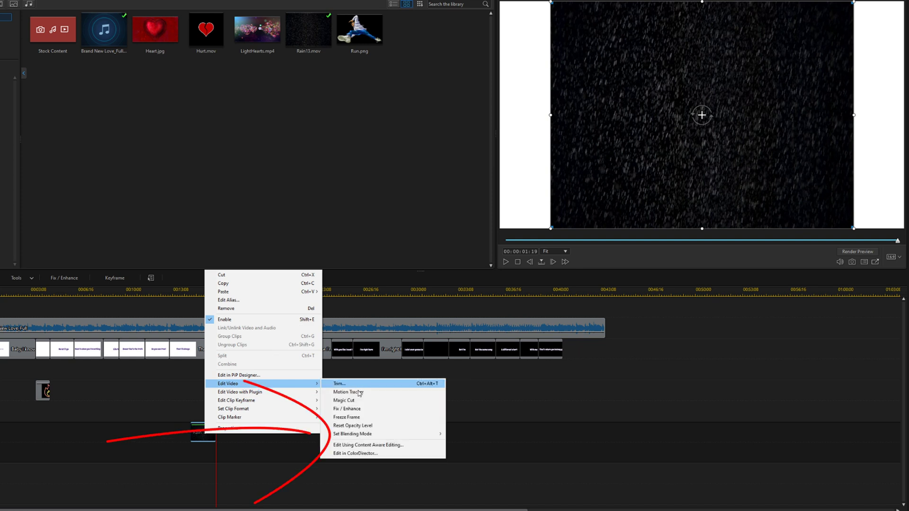
mouse_move(352, 435)
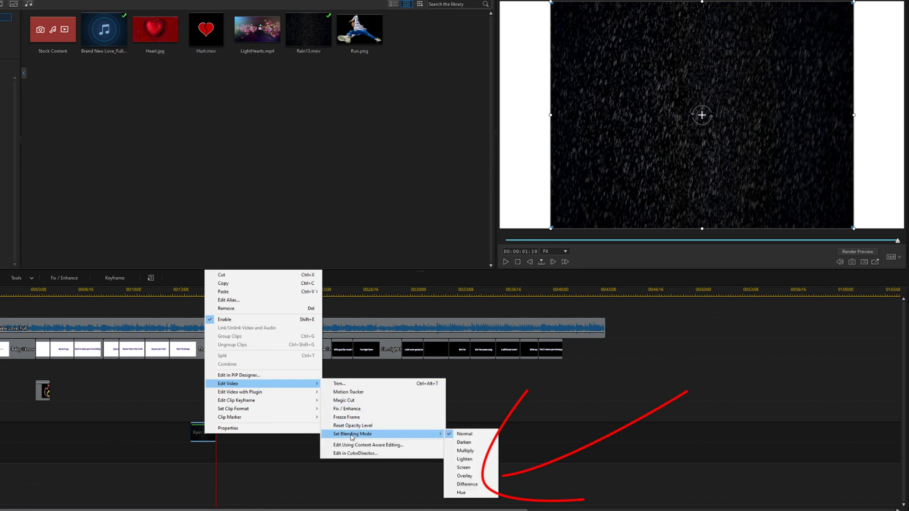
left_click(466, 485)
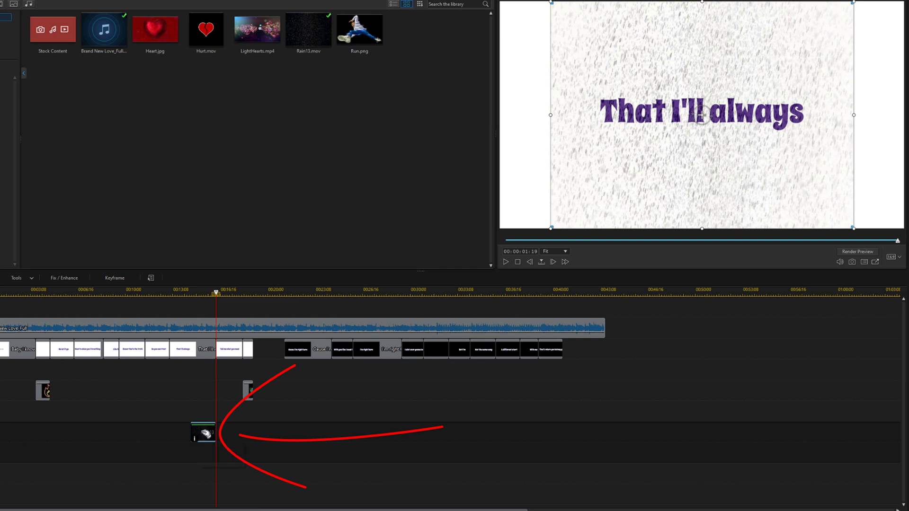
Enlarge the Rain13 clip proportionally to a width scale of 1.001 so it fills the whole frame.
double_click(204, 433)
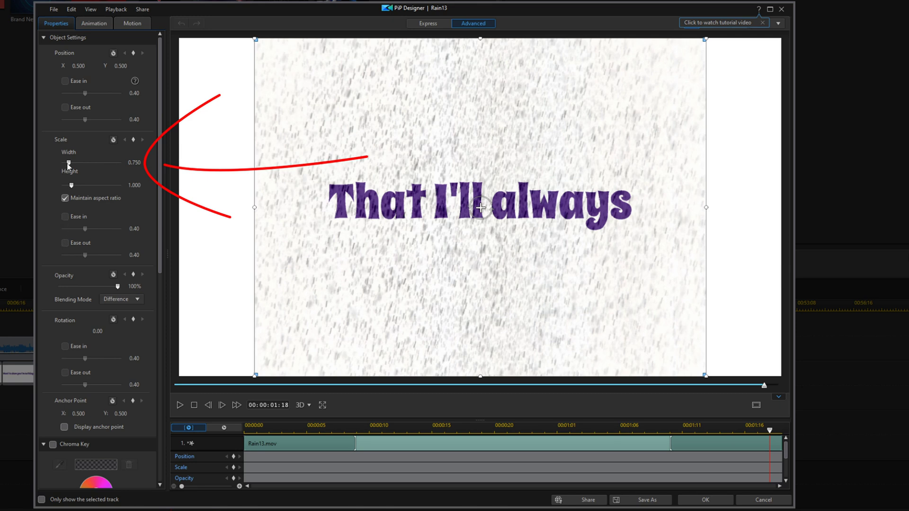
left_click_drag(68, 162, 71, 162)
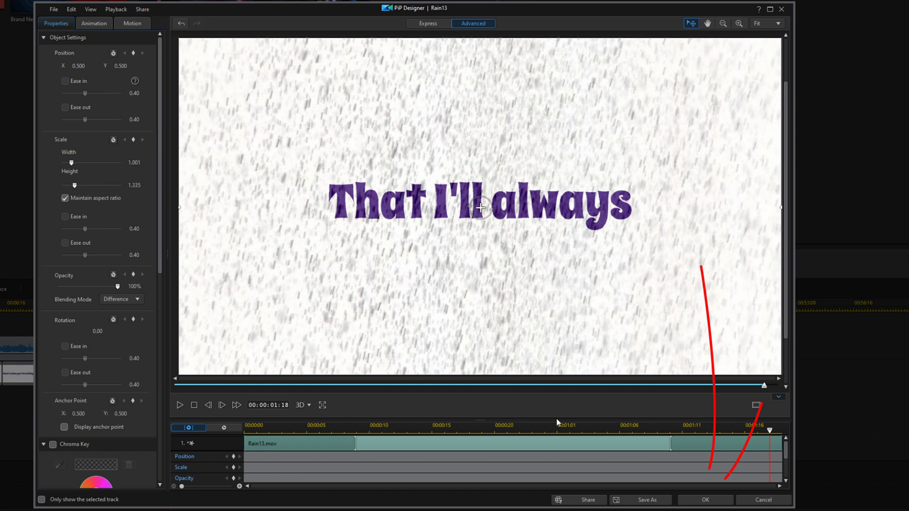
left_click(701, 500)
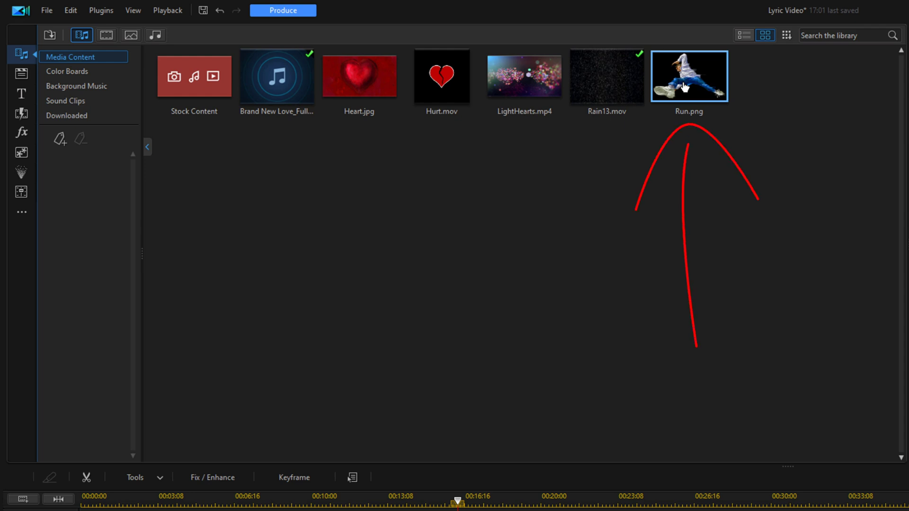
Place Run.png on track 4 at 00:00:19:00 and shorten it to end where the "Cause I'm right here" title starts.
left_click_drag(684, 86, 520, 384)
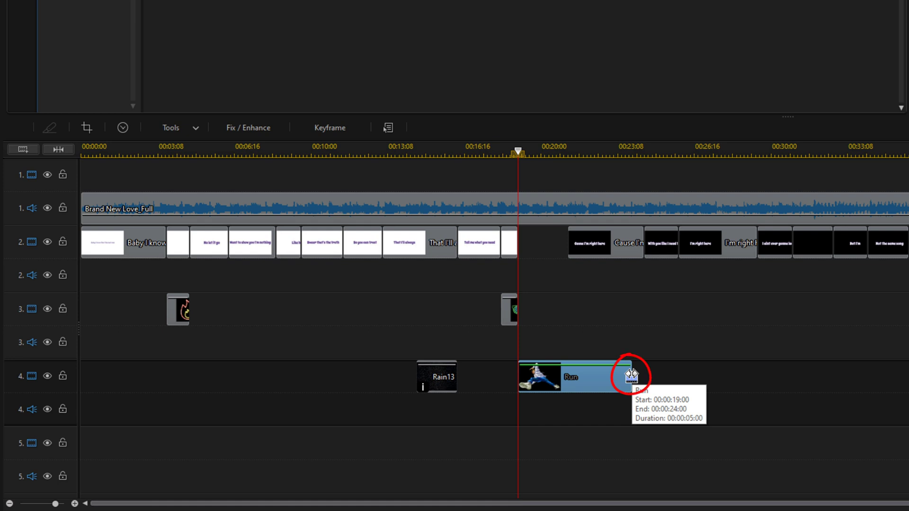
left_click_drag(632, 375, 571, 380)
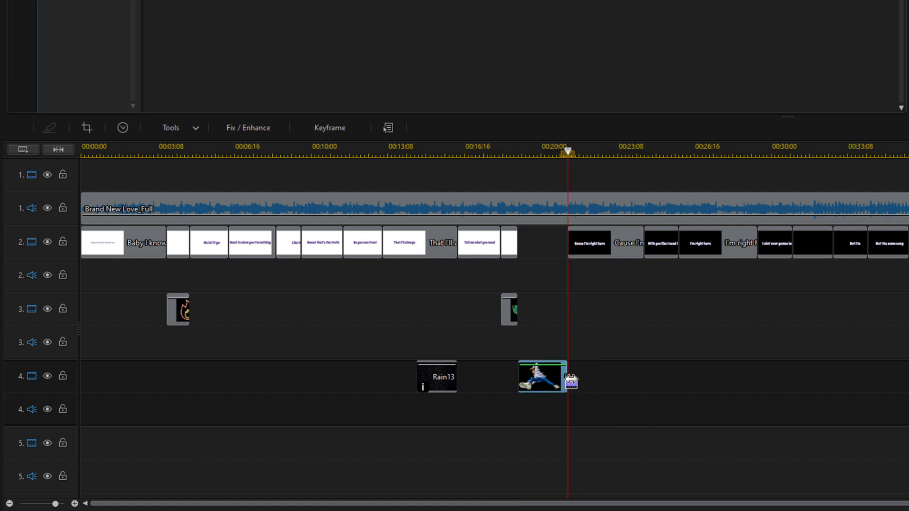
Add a position keyframe at the start of the Run clip with X set to 1.5.
double_click(542, 379)
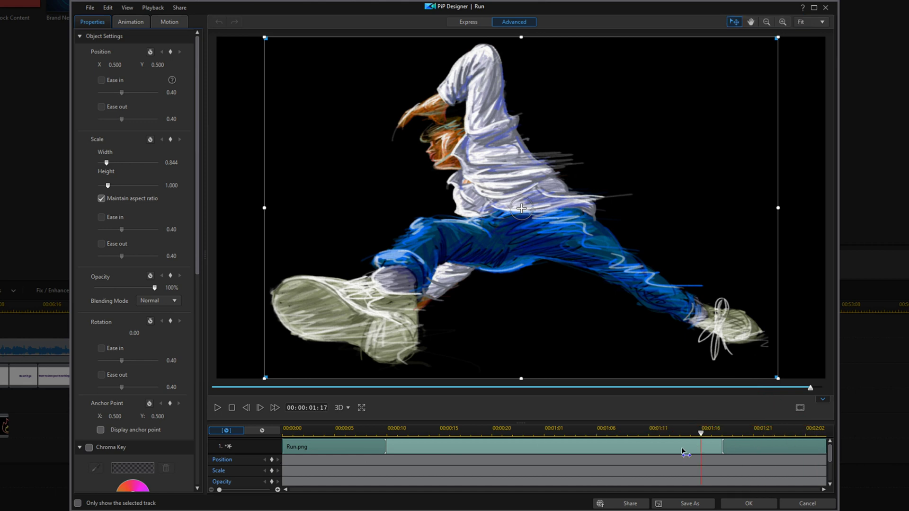
key("Home")
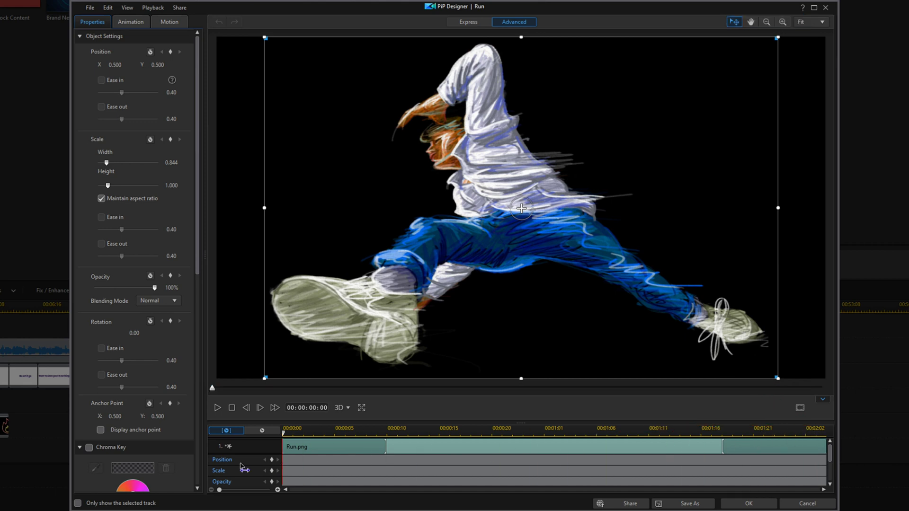
left_click(271, 460)
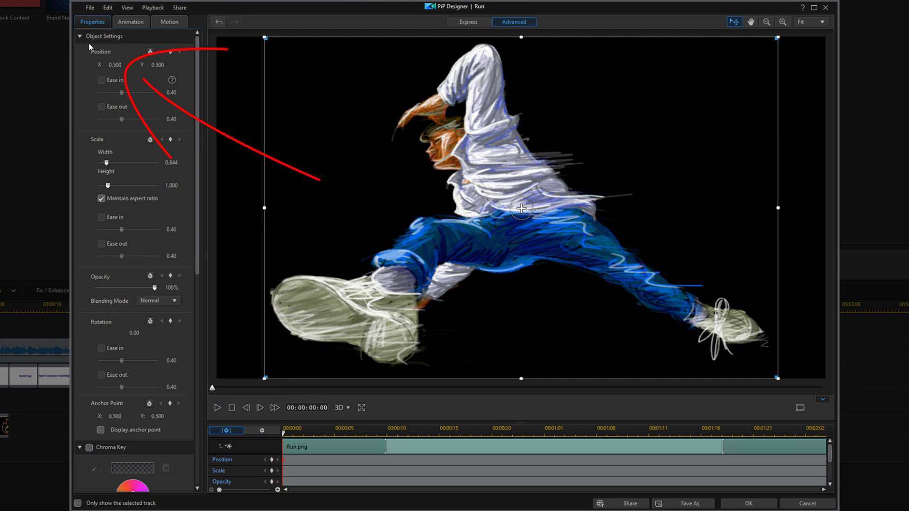
double_click(120, 65)
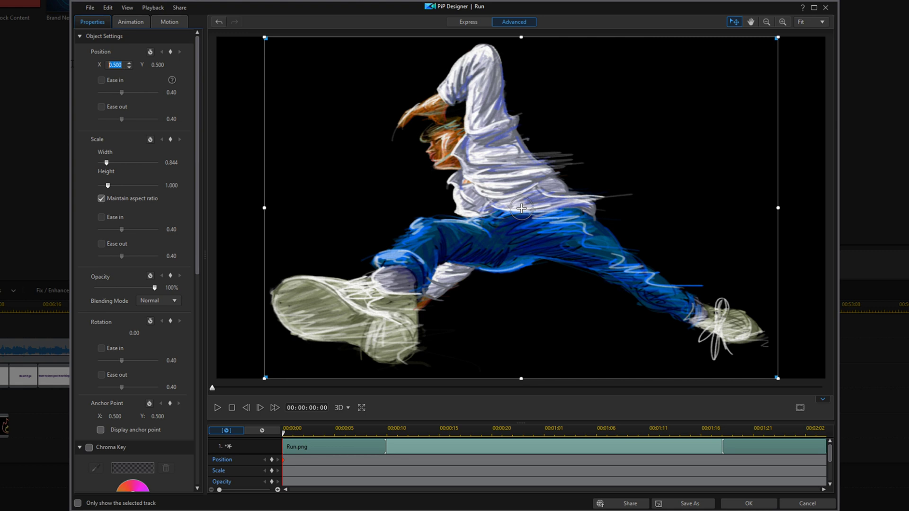
type("1.5")
key("Return")
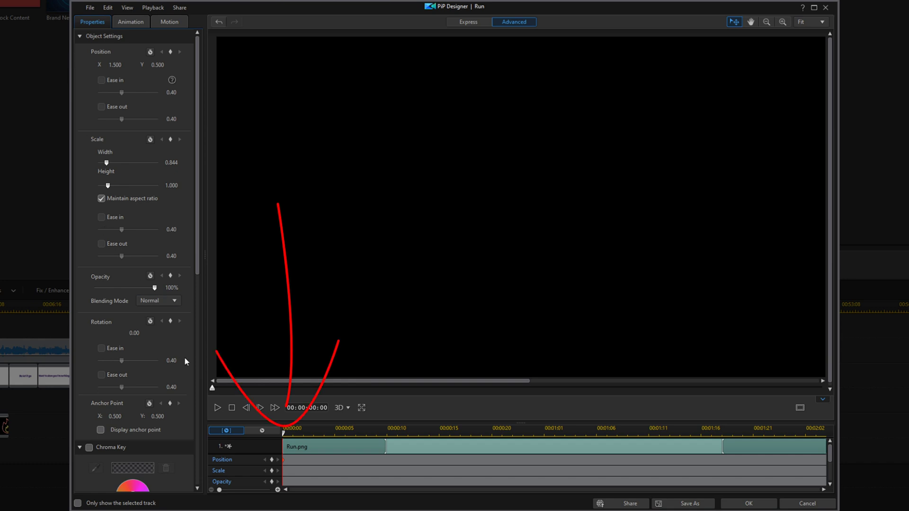
Set the Run clip's X position to -0.450 at its last frame, 00:00:02:04.
left_click_drag(284, 434, 849, 439)
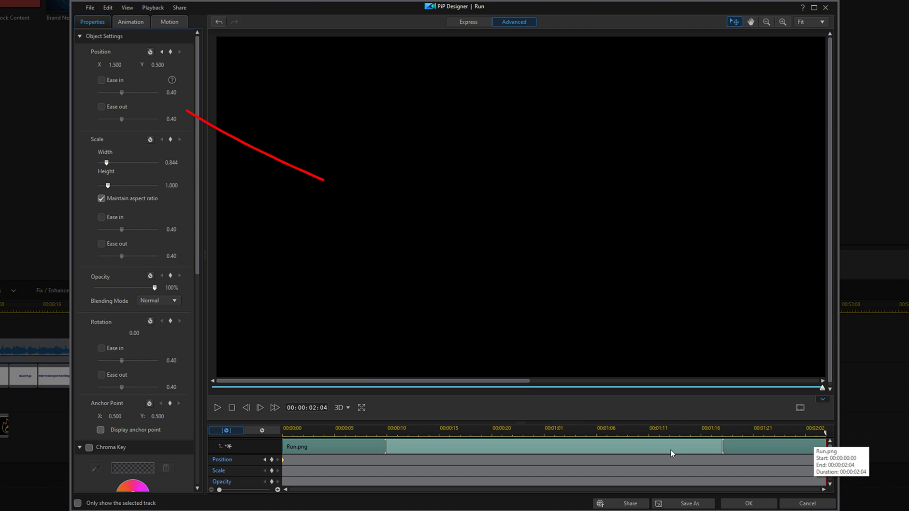
key("ctrl+shift+Left")
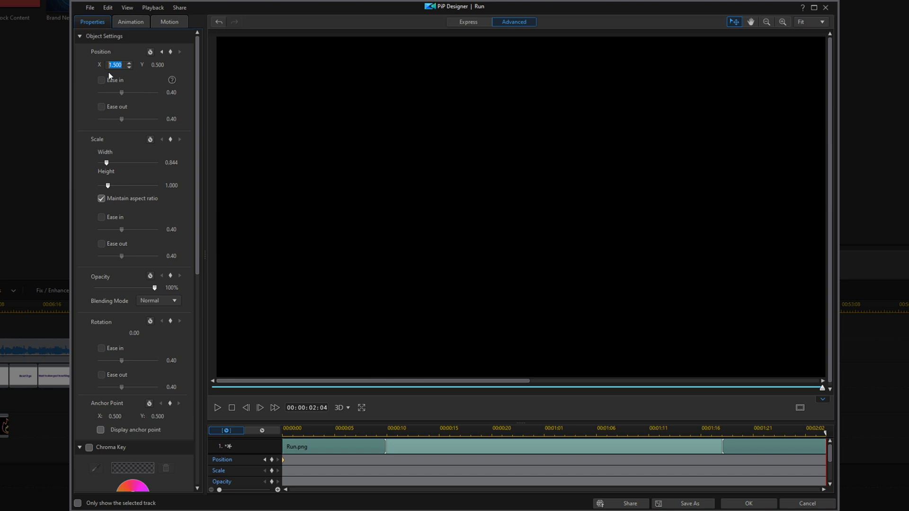
key("Return")
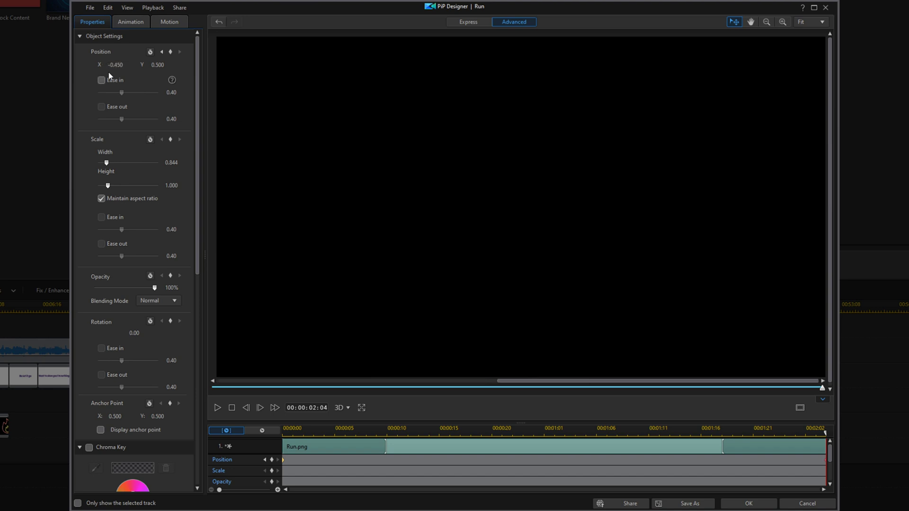
Enable motion blur for the Run clip and apply the changes made to it.
left_click(165, 22)
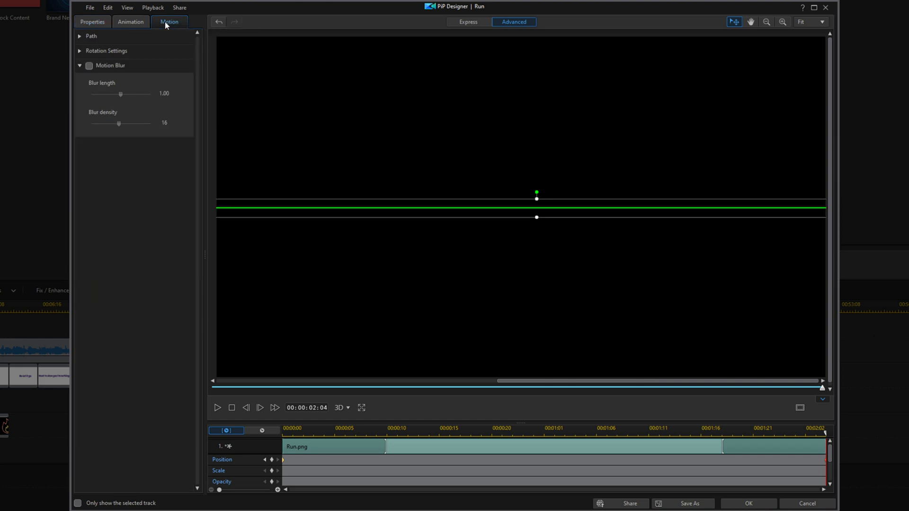
left_click(90, 69)
left_click(94, 26)
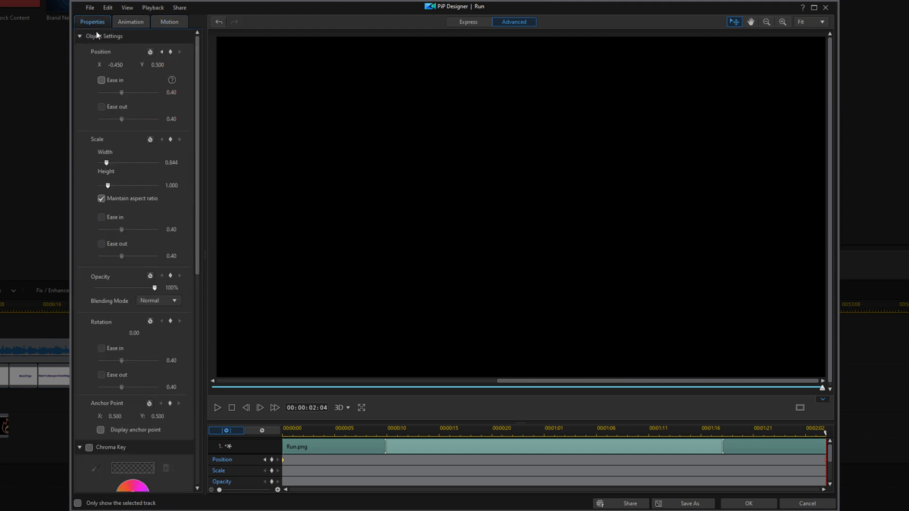
mouse_move(826, 434)
left_mouse_down()
mouse_move(633, 450)
mouse_move(269, 451)
mouse_move(431, 463)
mouse_move(836, 444)
left_mouse_up()
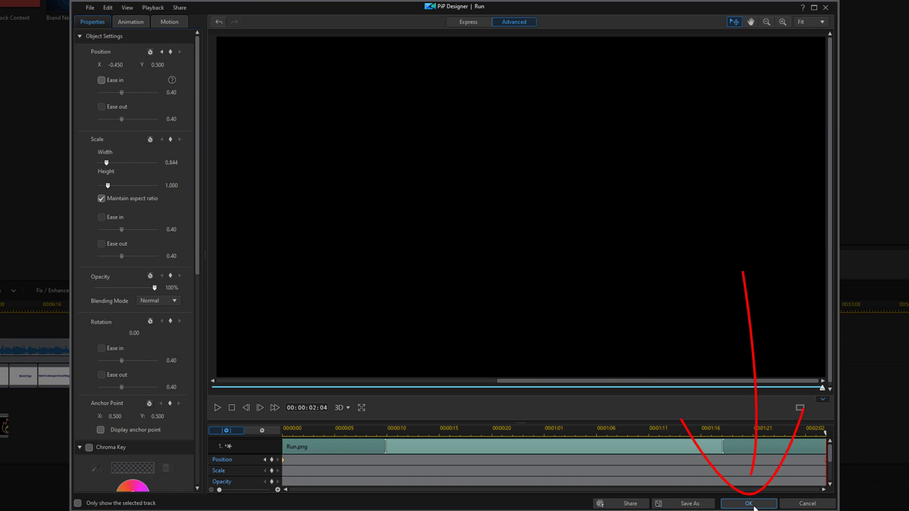
left_click(749, 503)
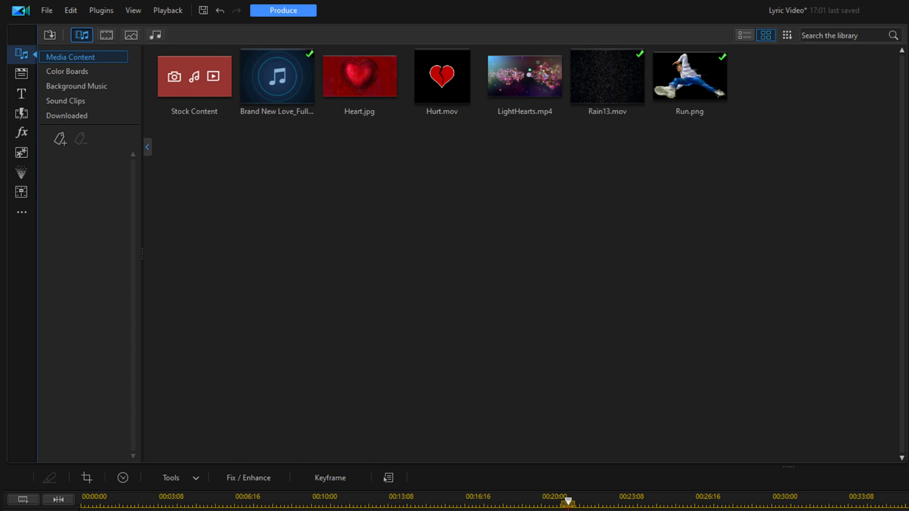
Place Hurt.mov on track 4 at 00:00:30:23 and shorten it to end with the title clip starting at that time.
left_click(447, 76)
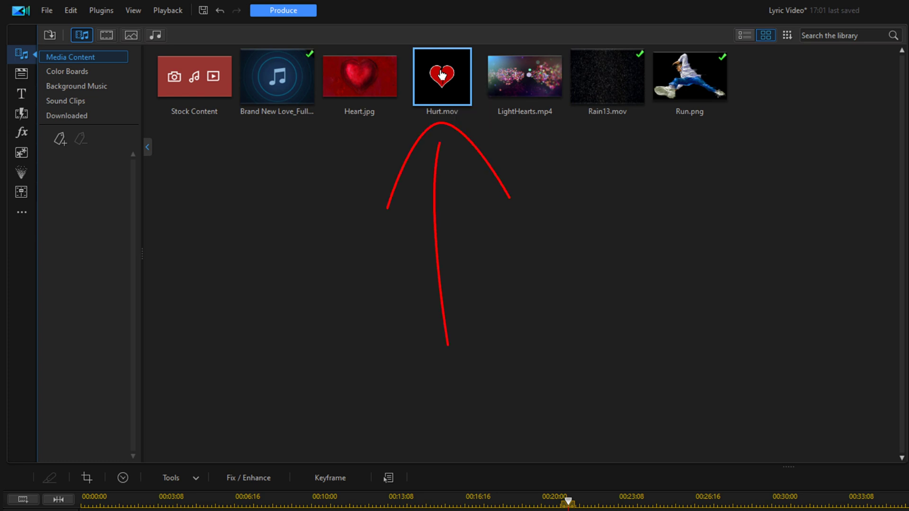
left_click_drag(442, 75, 686, 510)
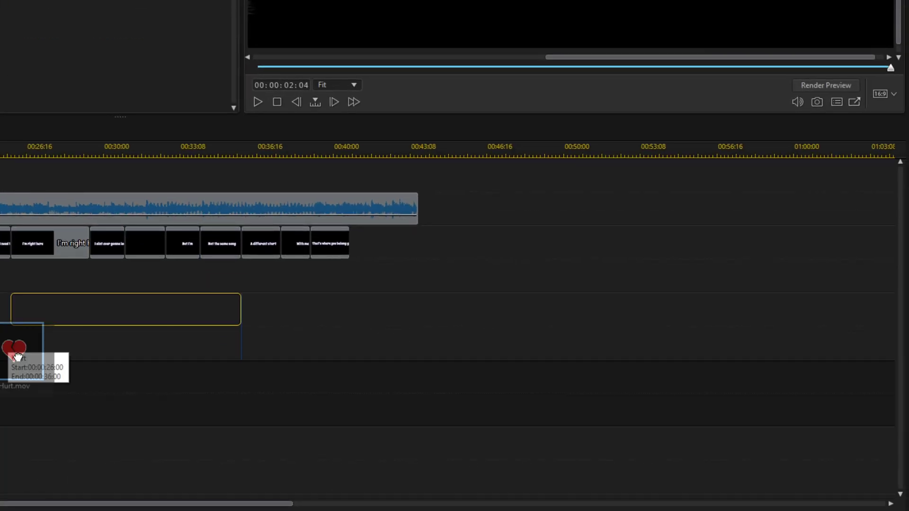
left_click_drag(17, 356, 125, 384)
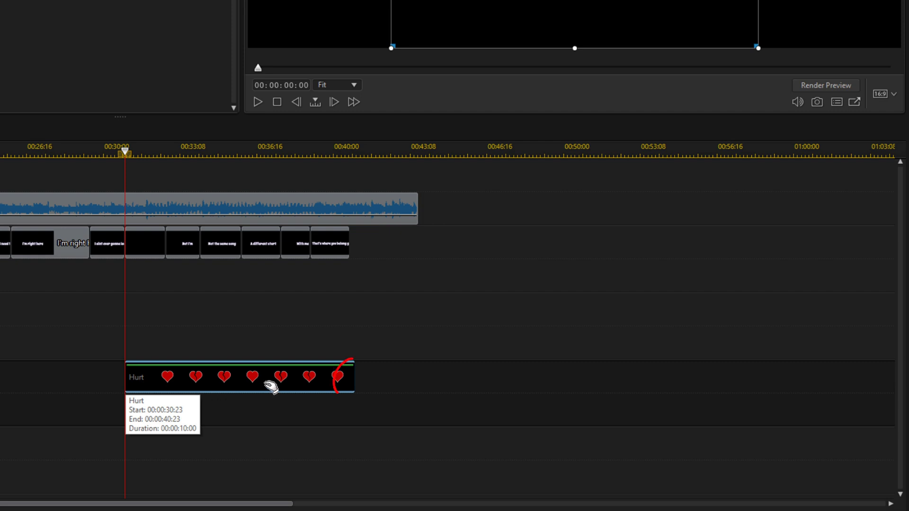
left_click_drag(353, 381, 166, 385)
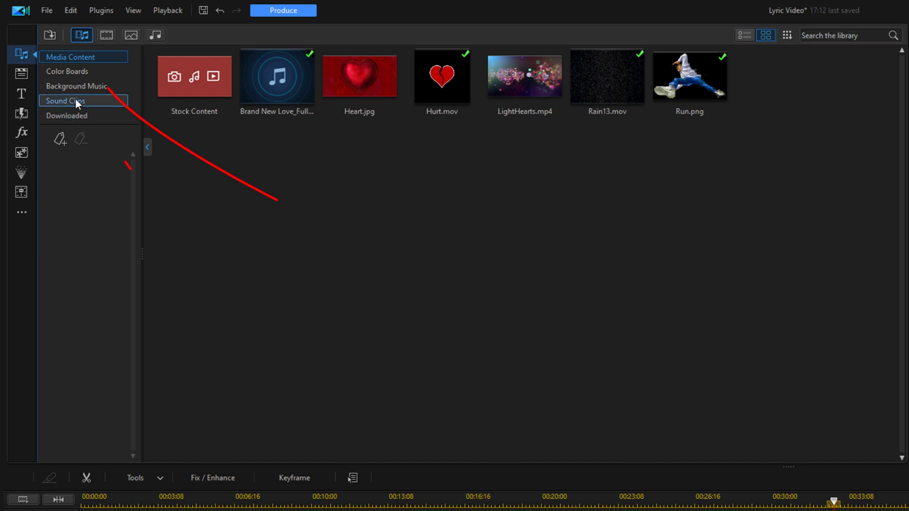
Add the purple color board 95,64,140 to track 1 at 00:00:18:06 and shorten it to end with the last white title clip.
left_click(65, 75)
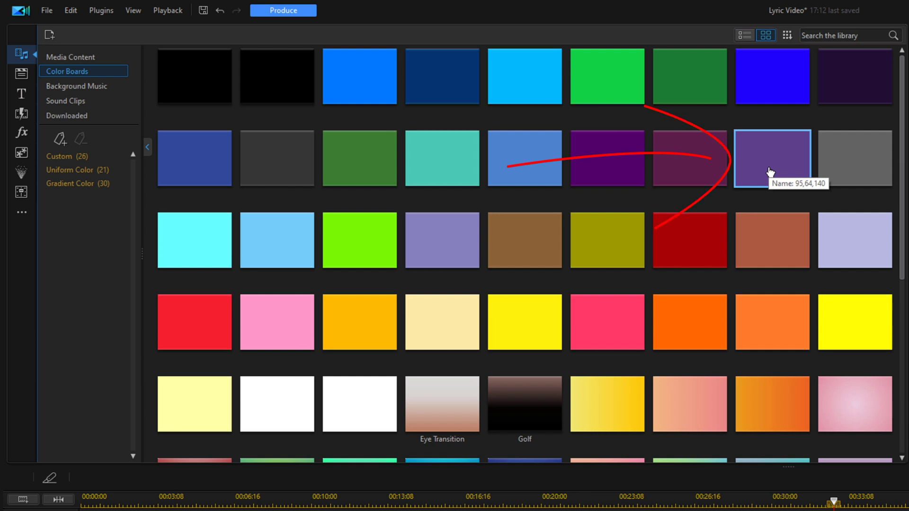
left_click_drag(770, 172, 547, 510)
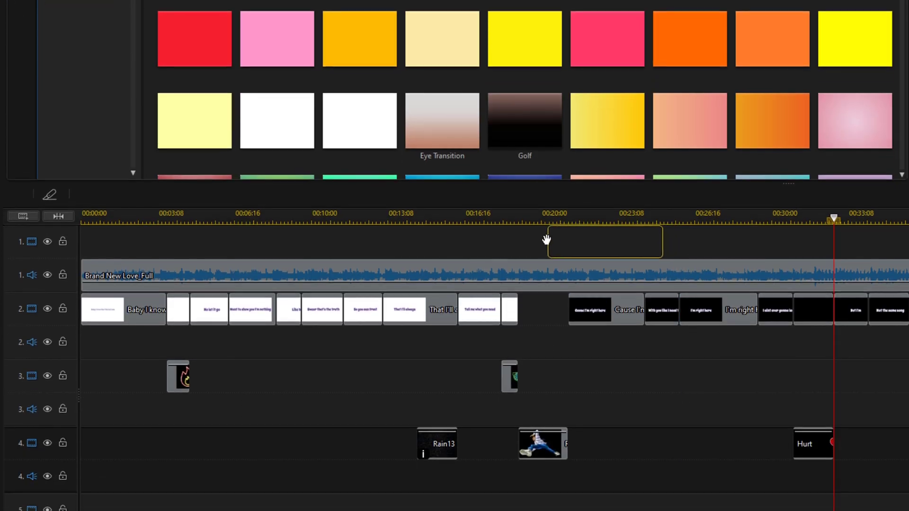
left_click_drag(547, 240, 502, 231)
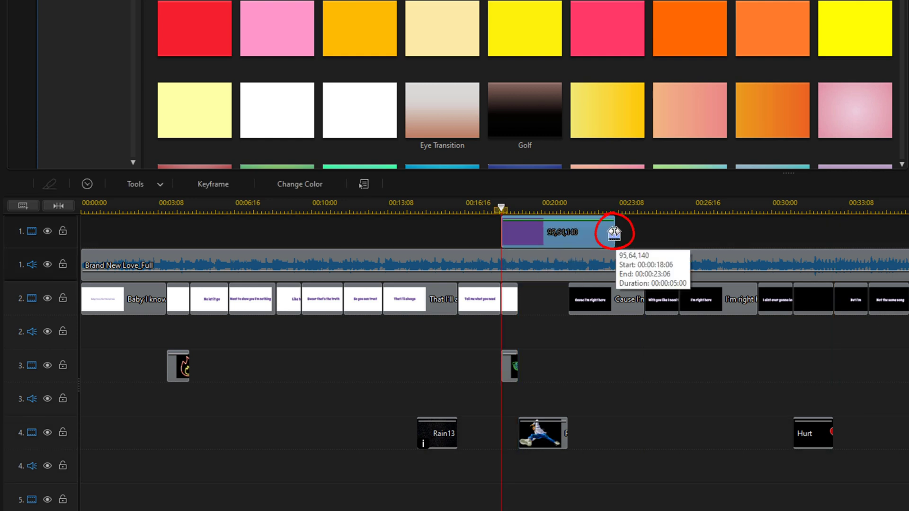
left_click_drag(614, 232, 517, 246)
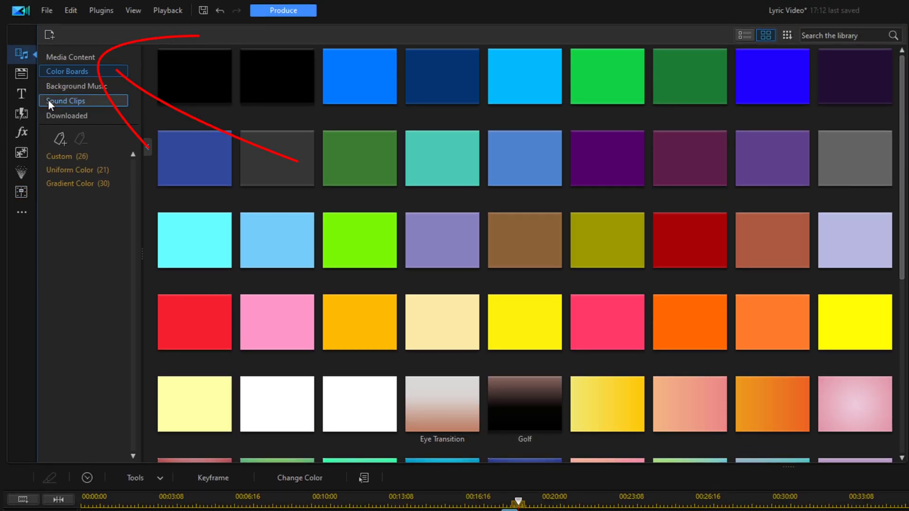
Place LightHearts.mp4 on track 1 at 00:00:19:00, directly after the purple color board.
left_click(58, 59)
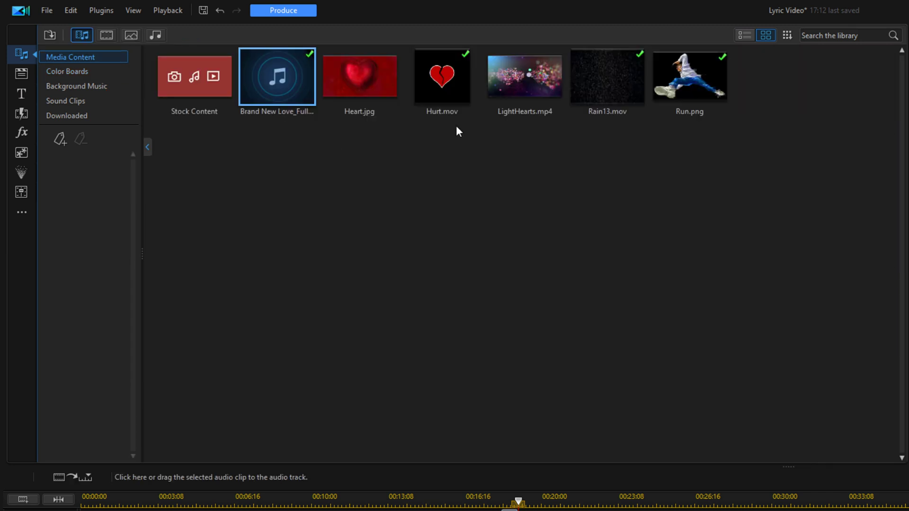
mouse_move(520, 81)
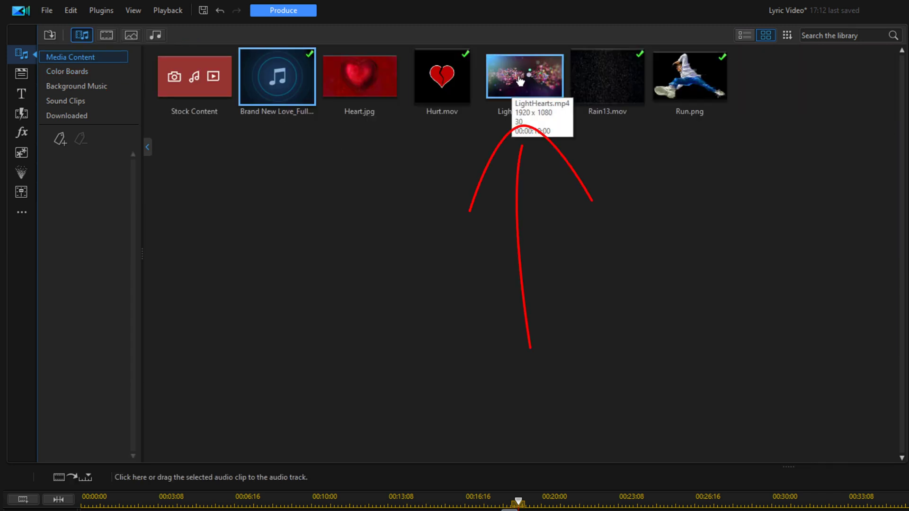
left_click(520, 81)
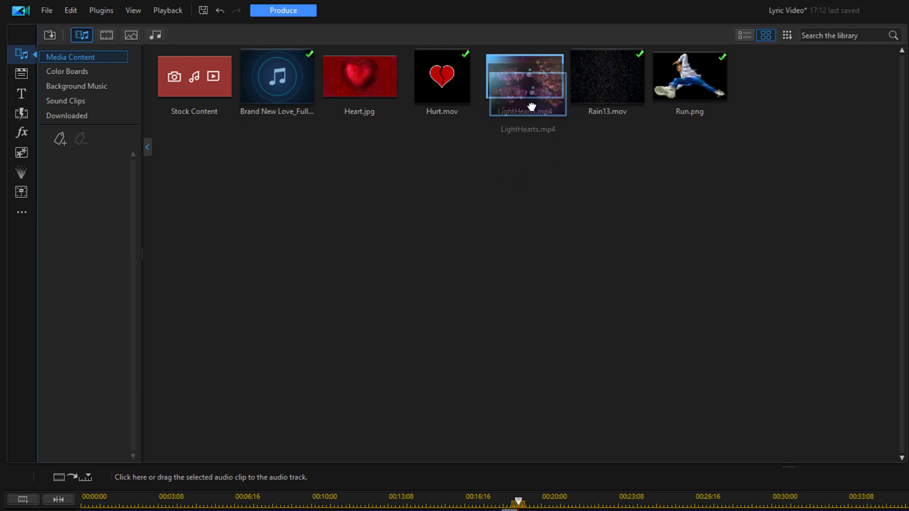
left_click_drag(520, 80, 570, 428)
left_click_drag(473, 364, 425, 459)
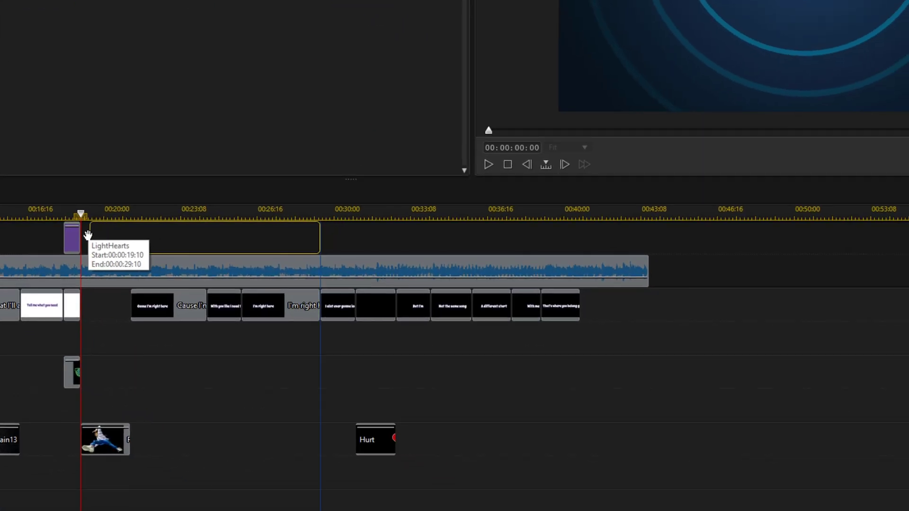
left_click_drag(85, 236, 85, 235)
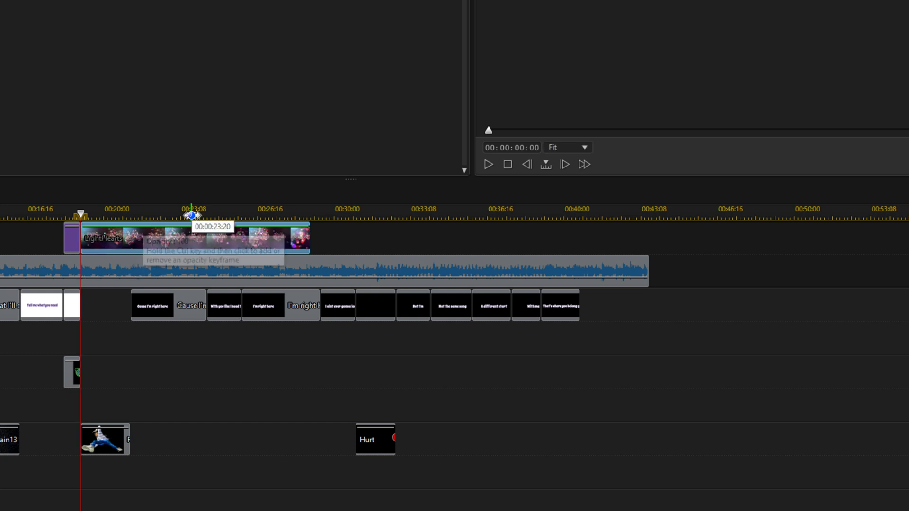
Add two more LightHearts.mp4 clips to track 1 at 00:00:29:00 and 00:00:39:00, shortening the last to end with the final title.
left_click_drag(268, 137, 312, 237)
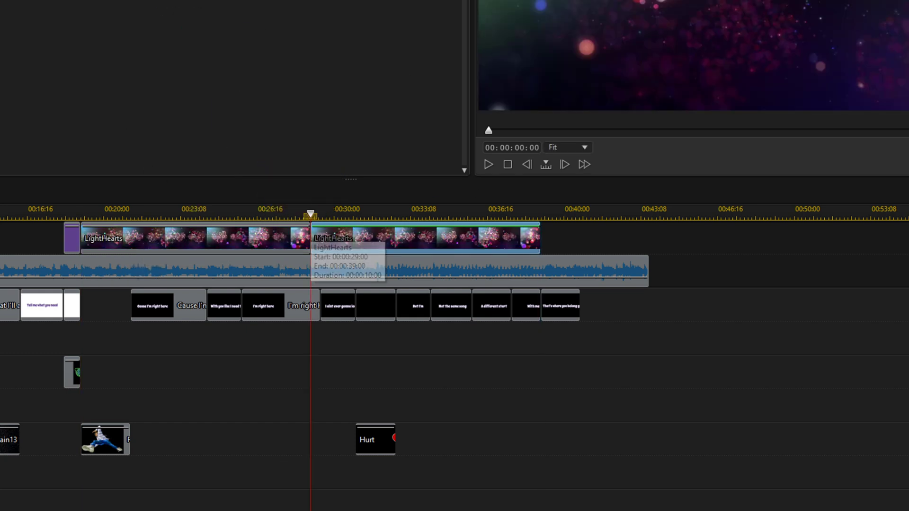
left_click_drag(327, 28, 543, 235)
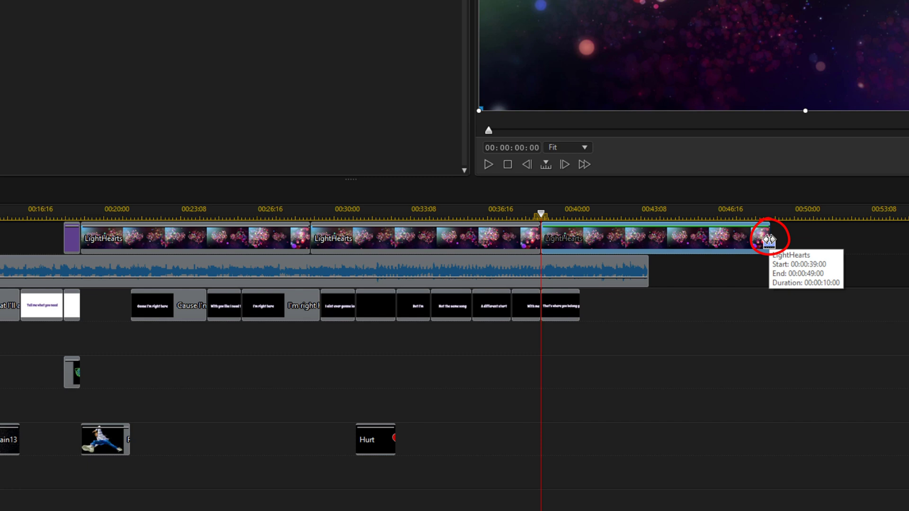
left_click_drag(768, 239, 578, 240)
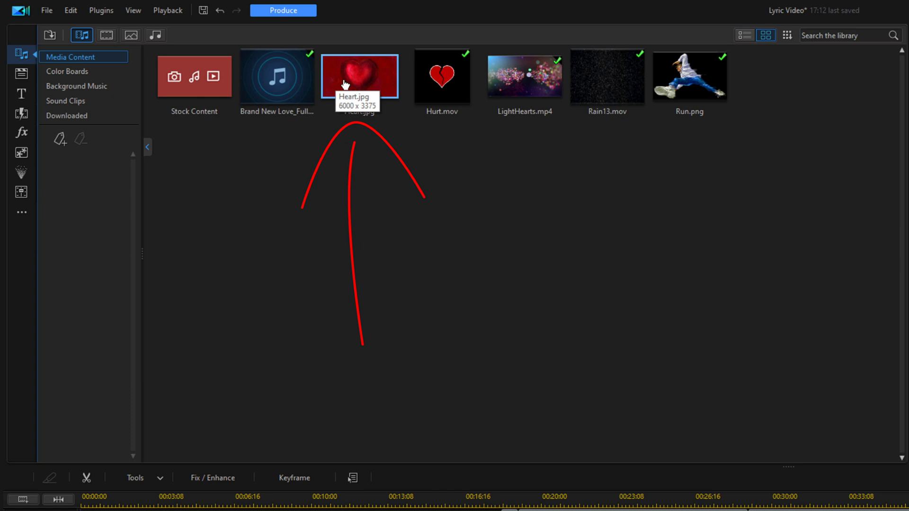
Place Heart.jpg on track 1 directly after the last LightHearts clip.
left_click_drag(344, 84, 908, 503)
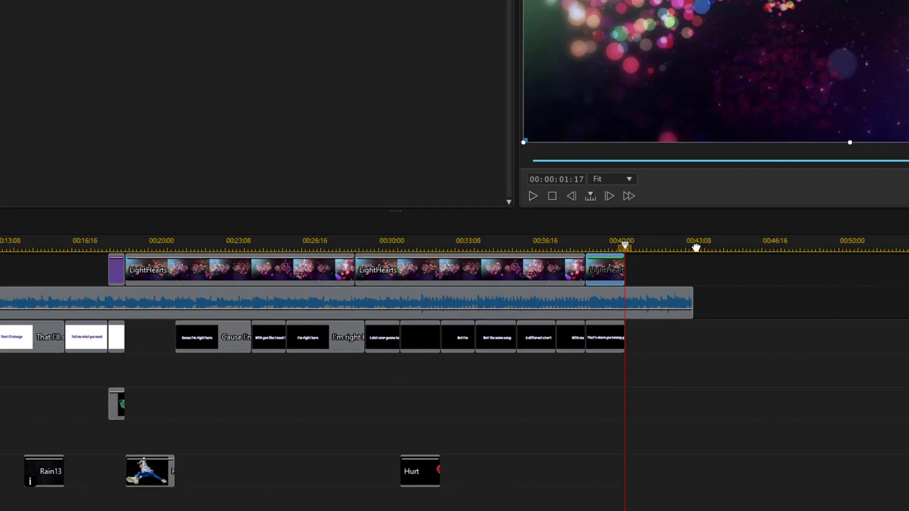
left_click_drag(696, 247, 626, 271)
left_click_drag(484, 181, 485, 182)
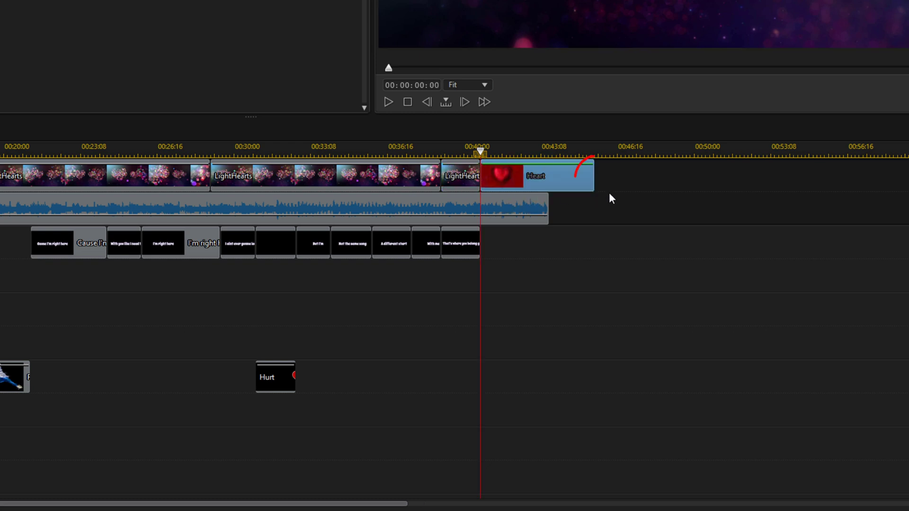
Shorten the Heart clip on track 1 to end with the Brand New Love audio clip.
left_click_drag(594, 177, 550, 177)
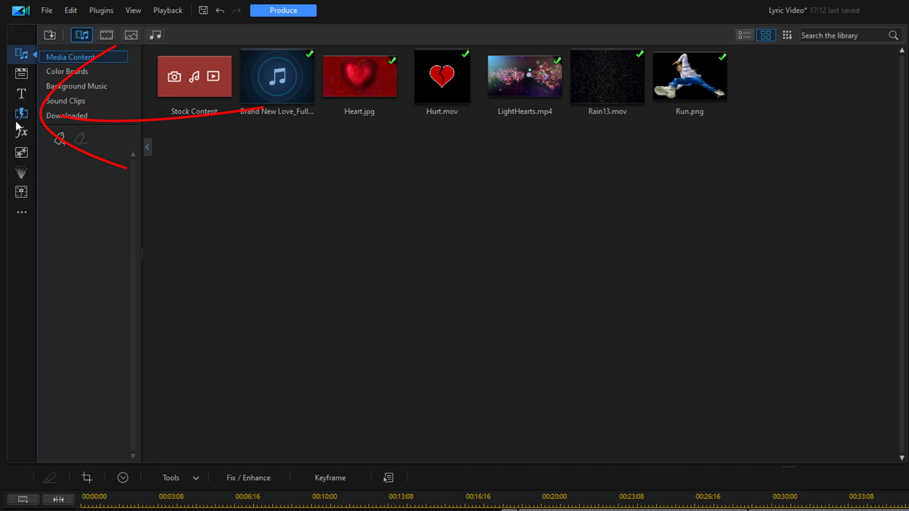
Add a Fade transition from the General category between the purple color board and the first LightHearts clip on track 1.
left_click(20, 114)
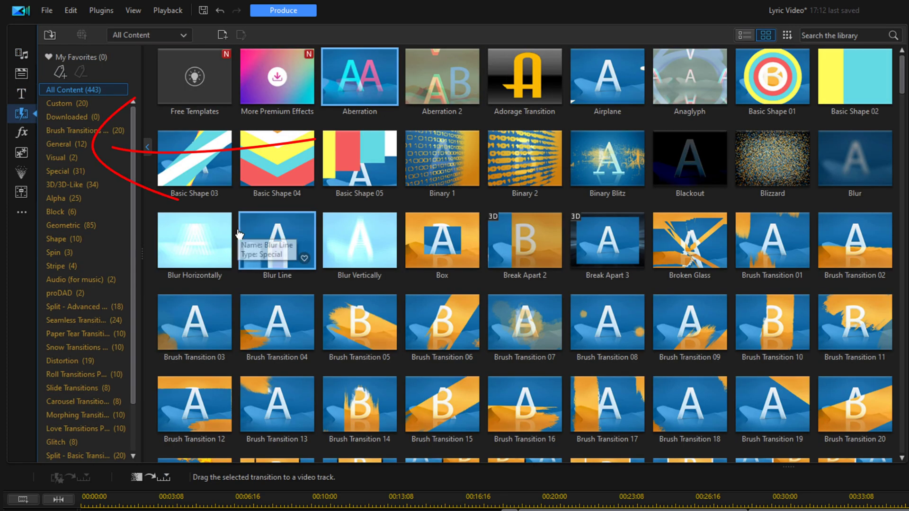
left_click(81, 144)
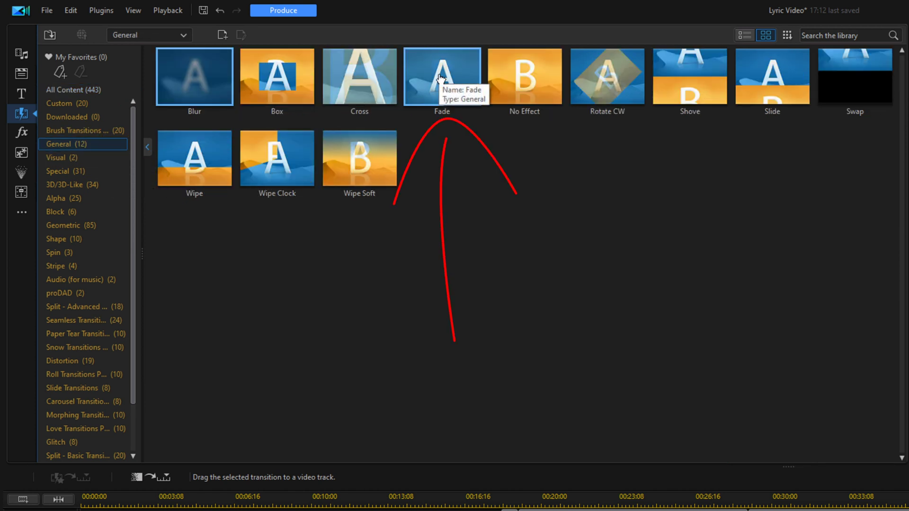
left_click_drag(440, 81, 516, 313)
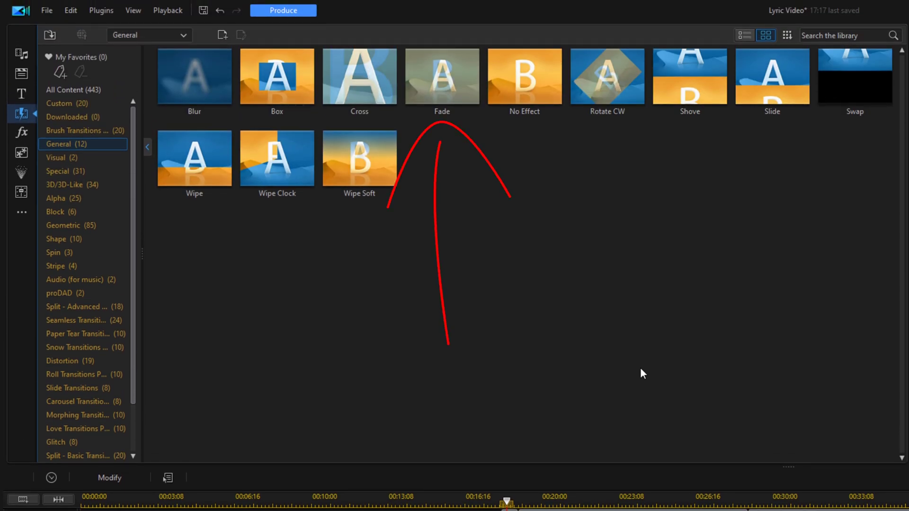
Add a Fade transition to the end of the last white title clip on track 2 and shorten its duration.
mouse_move(447, 106)
left_mouse_down()
mouse_move(482, 449)
mouse_move(506, 510)
left_mouse_up()
left_click_drag(506, 290, 510, 318)
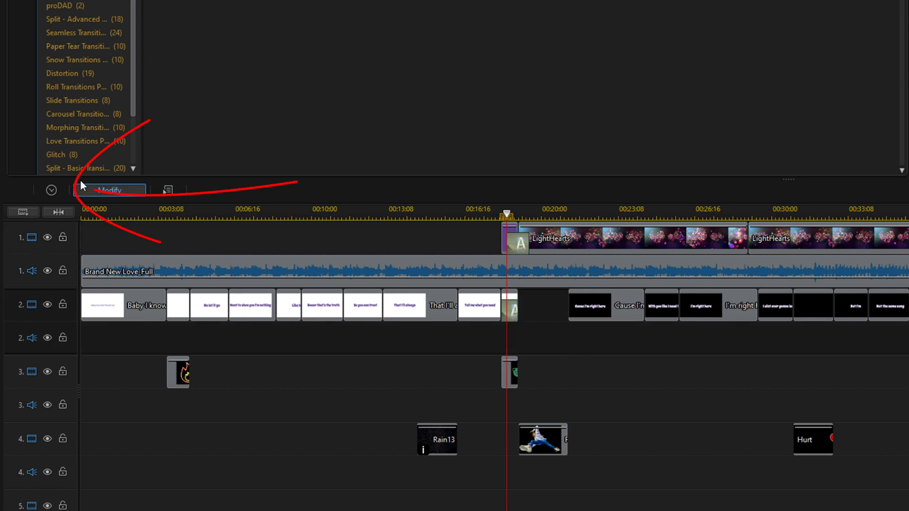
left_click(55, 192)
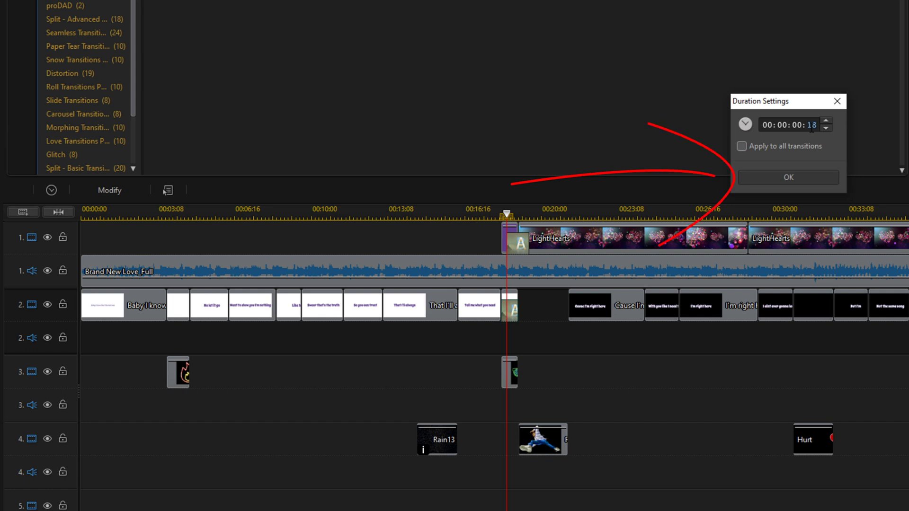
key("Return")
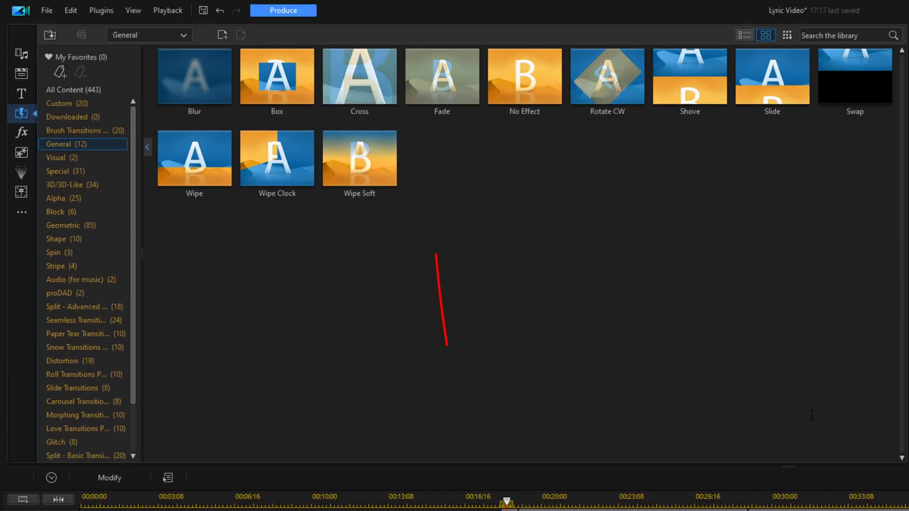
Add a Fade transition to the start of the Rain13 clip on track 4 and shorten it to under one second.
left_click_drag(445, 94, 420, 387)
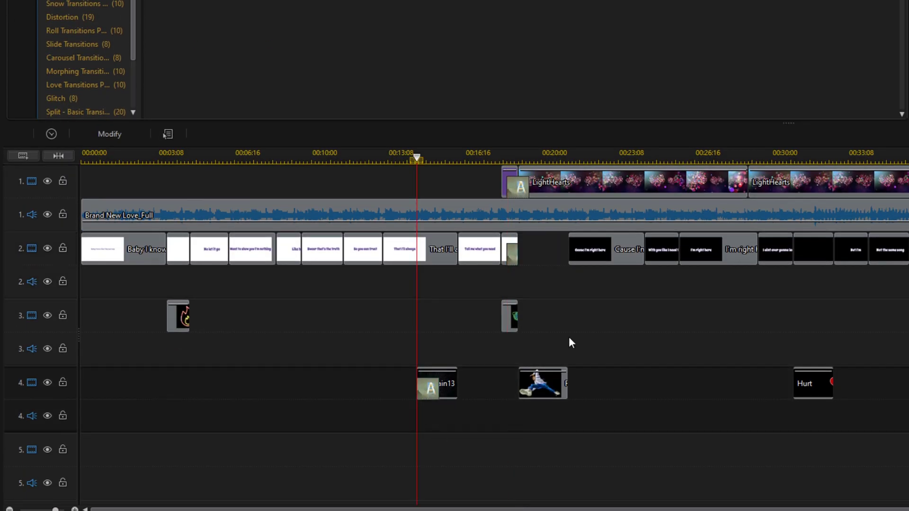
left_click(52, 135)
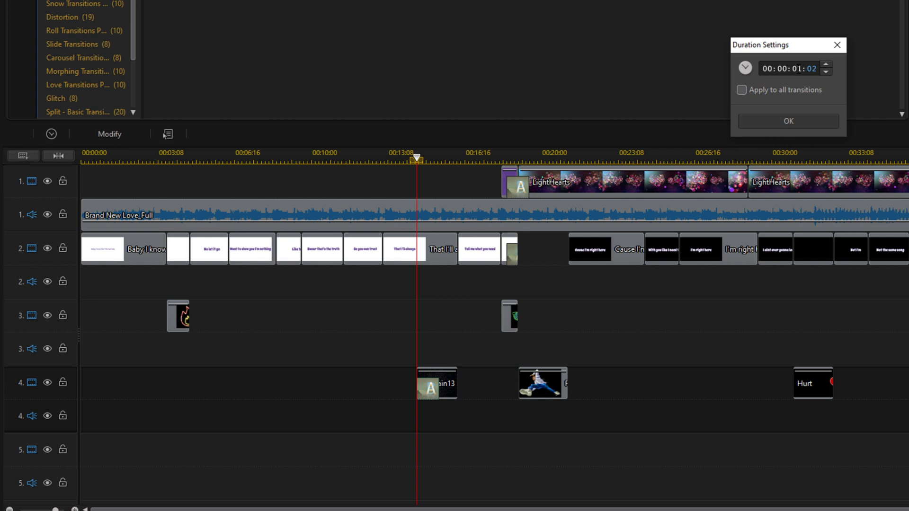
left_click(799, 68)
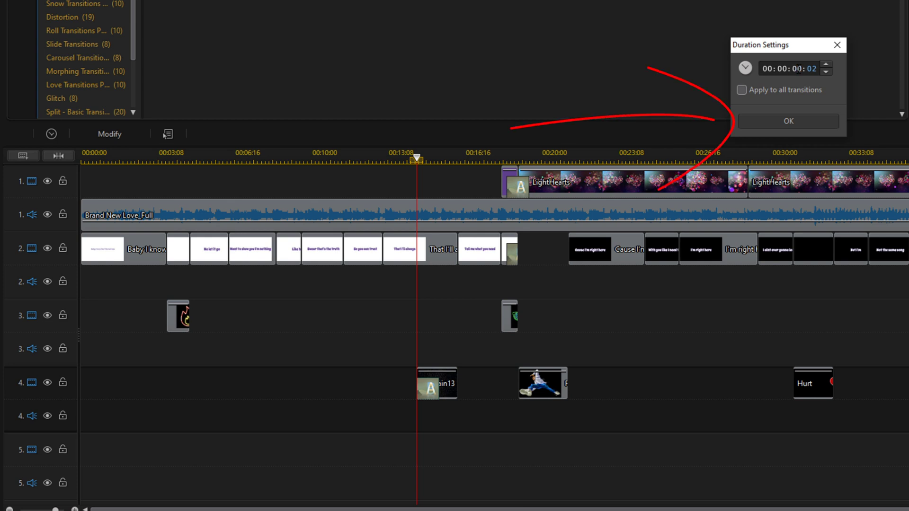
key("Return")
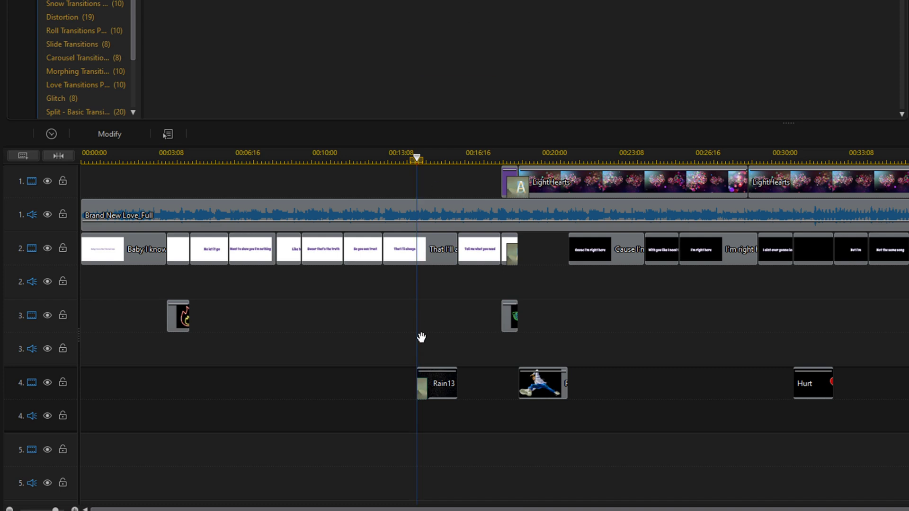
Add a Fade transition to the end of the Rain13 clip on track 4 with a duration of 00:00:00:12.
left_click(435, 387)
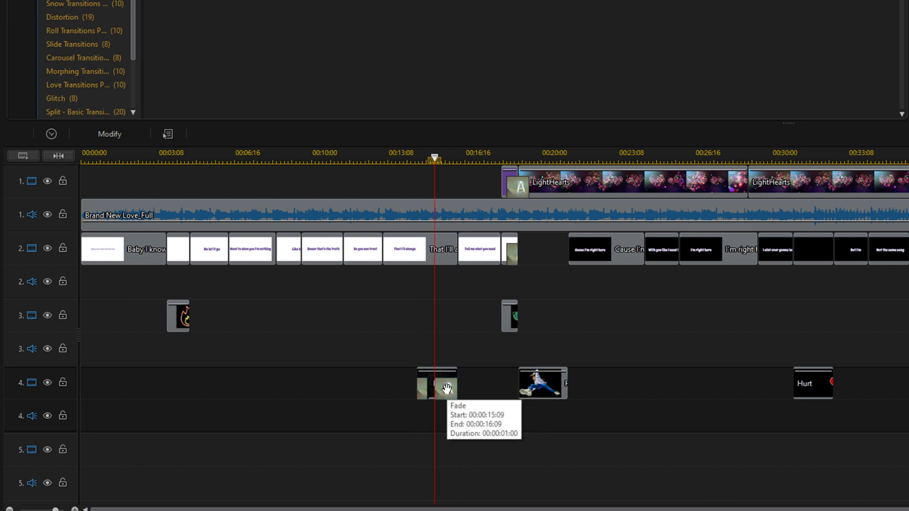
left_click(50, 133)
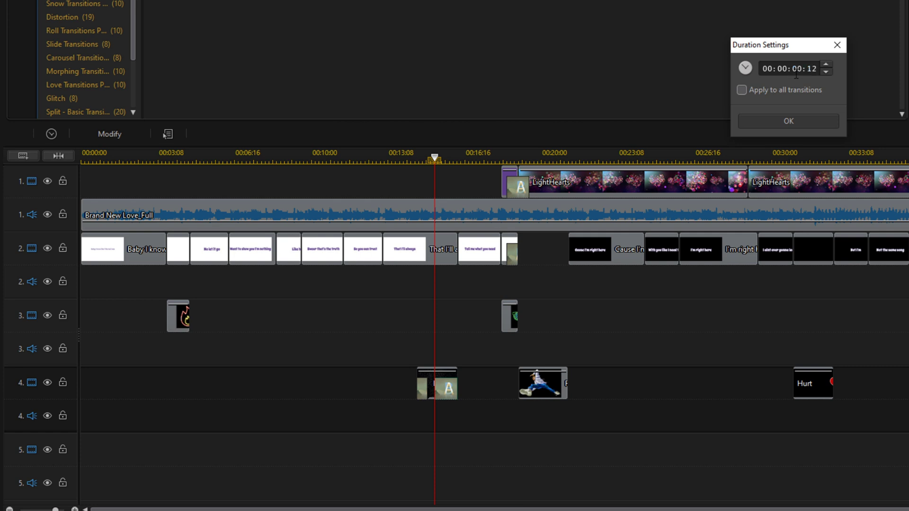
key("Return")
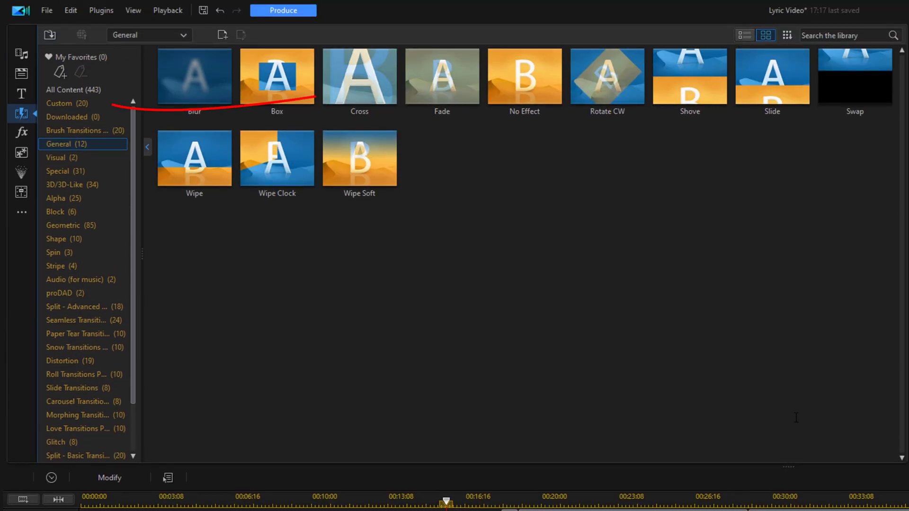
Add the custom Heart Beat transition between the last LightHearts clip and the Heart clip on track 1.
left_click(64, 104)
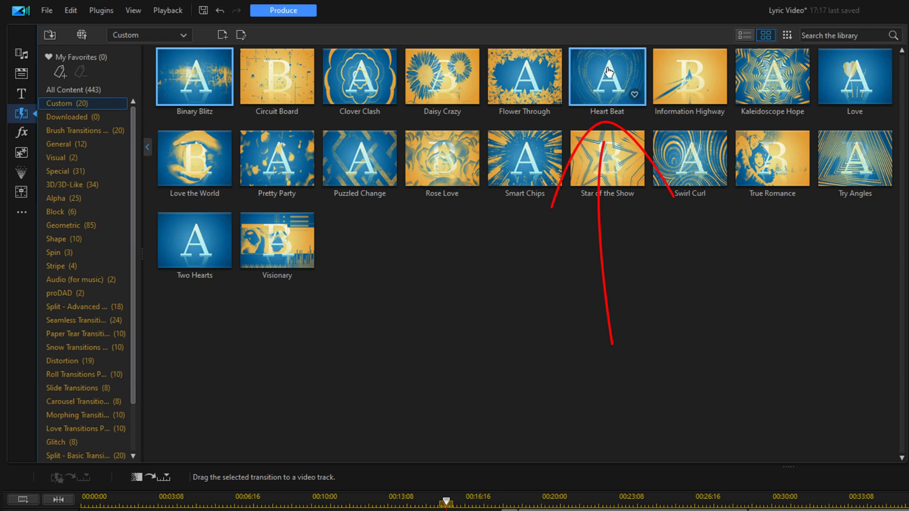
mouse_move(606, 71)
left_mouse_down()
mouse_move(761, 335)
mouse_move(496, 152)
left_mouse_up()
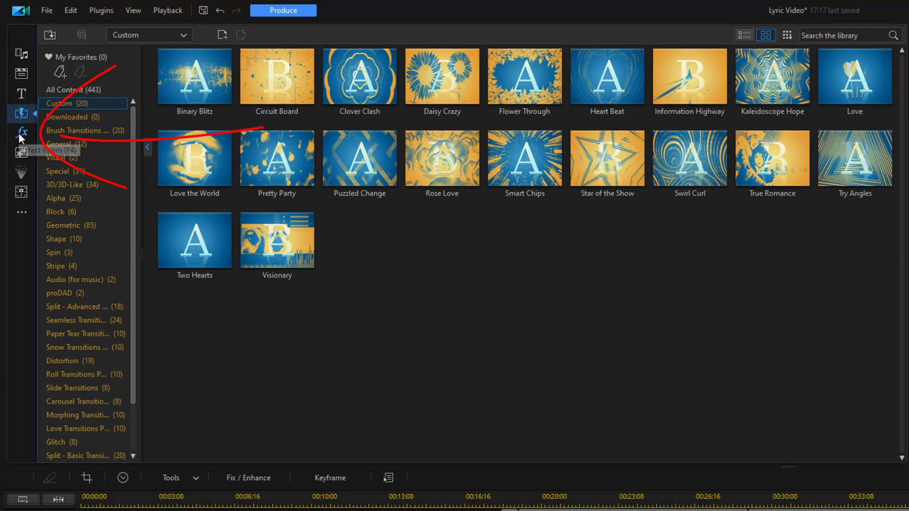
Apply the Beating style effect to the Heart clip on track 1 and return the playhead to the start of the timeline.
left_click(19, 132)
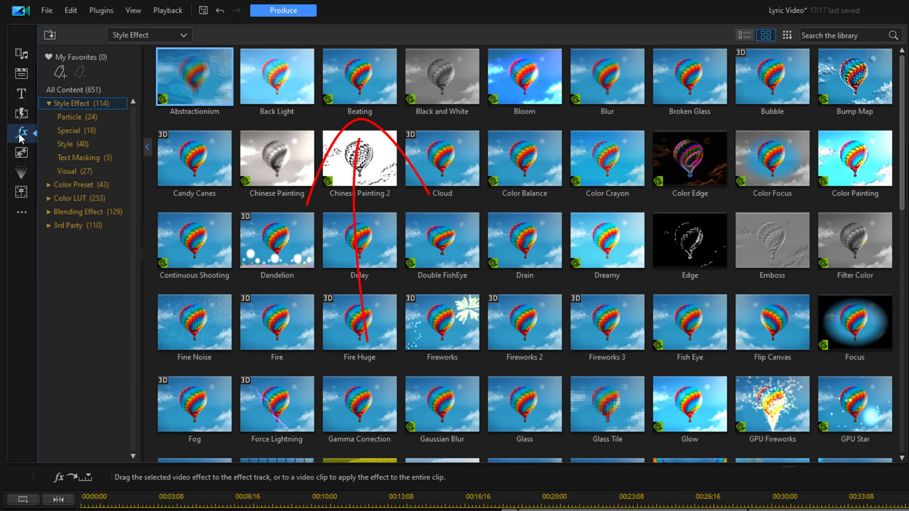
left_click_drag(357, 85, 492, 220)
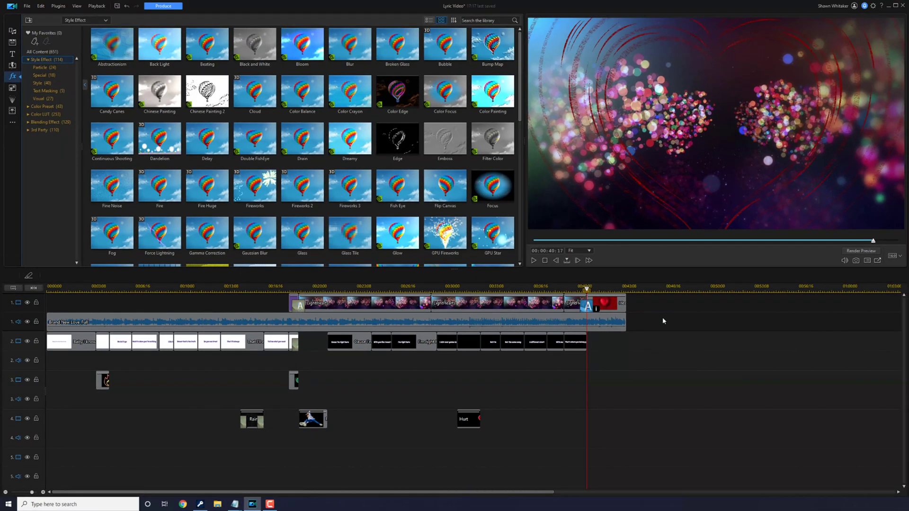
left_click_drag(587, 289, 47, 303)
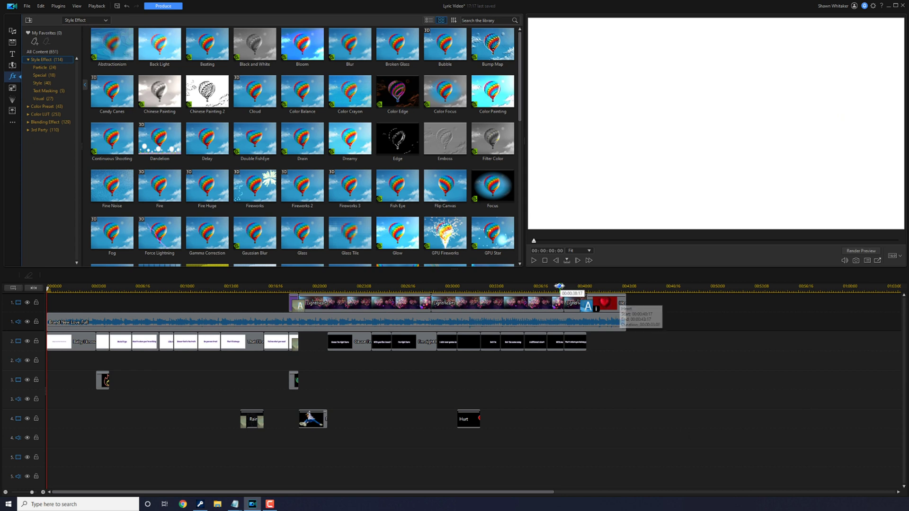